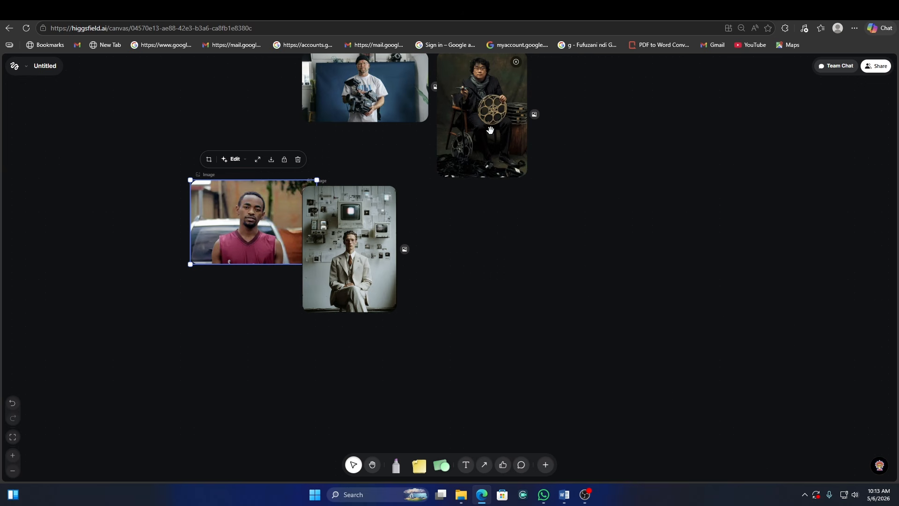
- Arrange the three reference images in a row along the upper canvas, with the maroon-top portrait lower and to their left
left_click_drag(515, 63, 628, 115)
left_click_drag(384, 89, 408, 134)
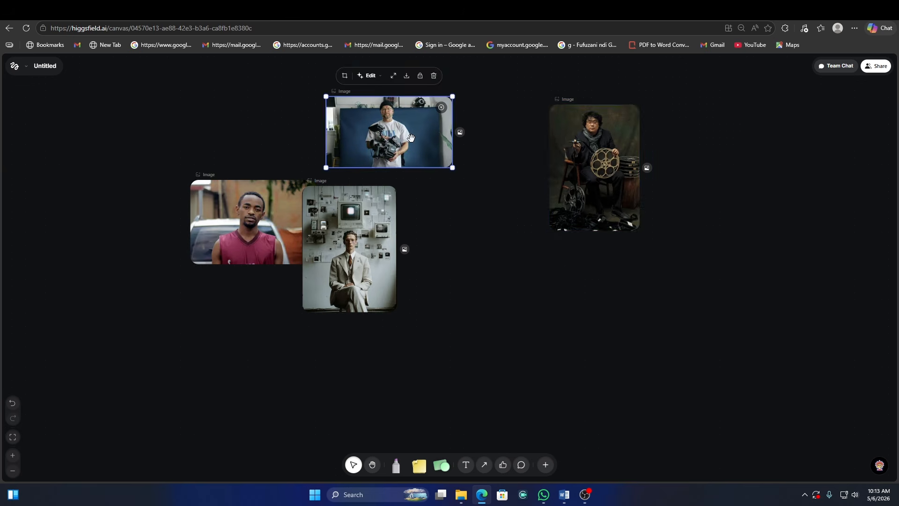
left_click_drag(595, 154, 648, 155)
left_click_drag(347, 243, 525, 163)
left_click_drag(646, 164, 655, 163)
left_click_drag(424, 140, 425, 149)
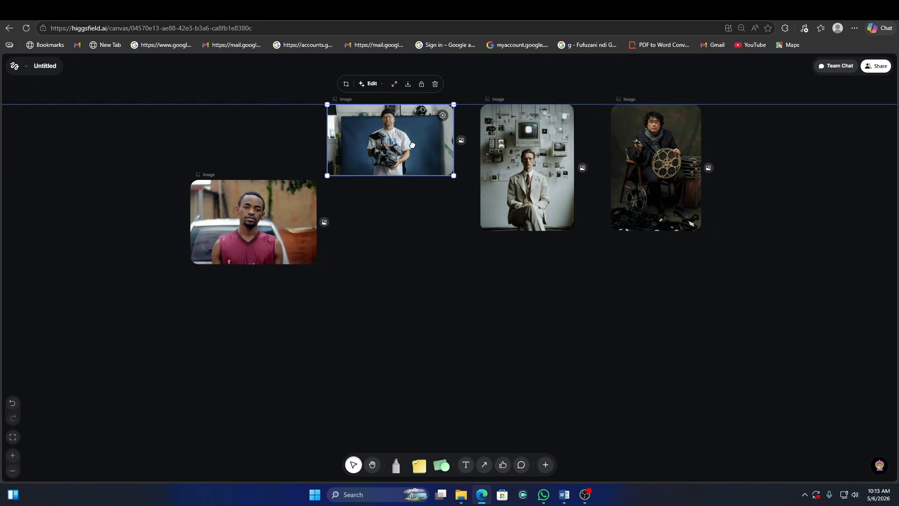
left_click_drag(263, 210, 238, 210)
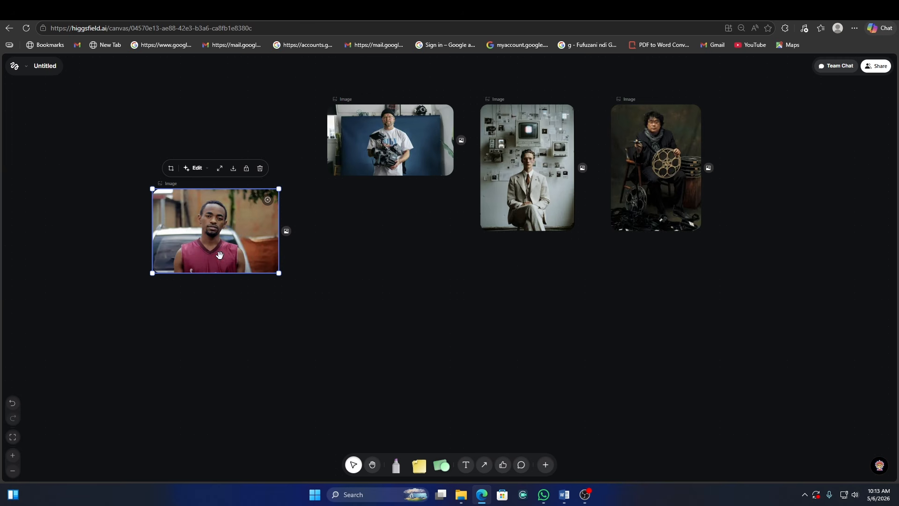
left_click_drag(383, 143, 382, 157)
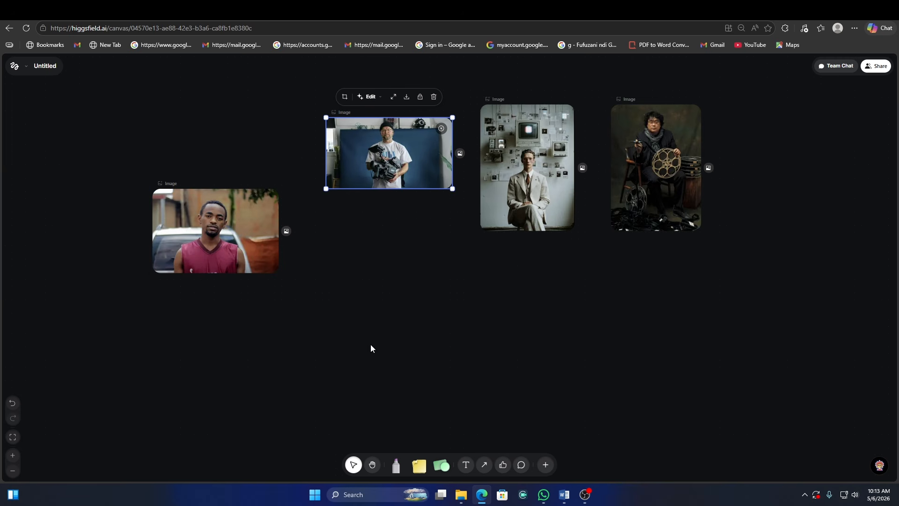
- Add a Prompt node to the canvas and place it below the maroon-top portrait
right_click(200, 357)
left_click(255, 368)
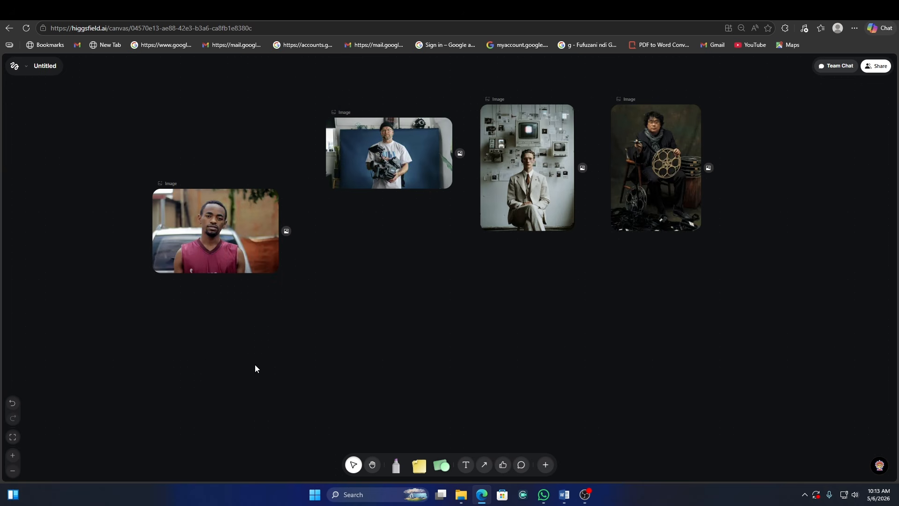
left_click(546, 468)
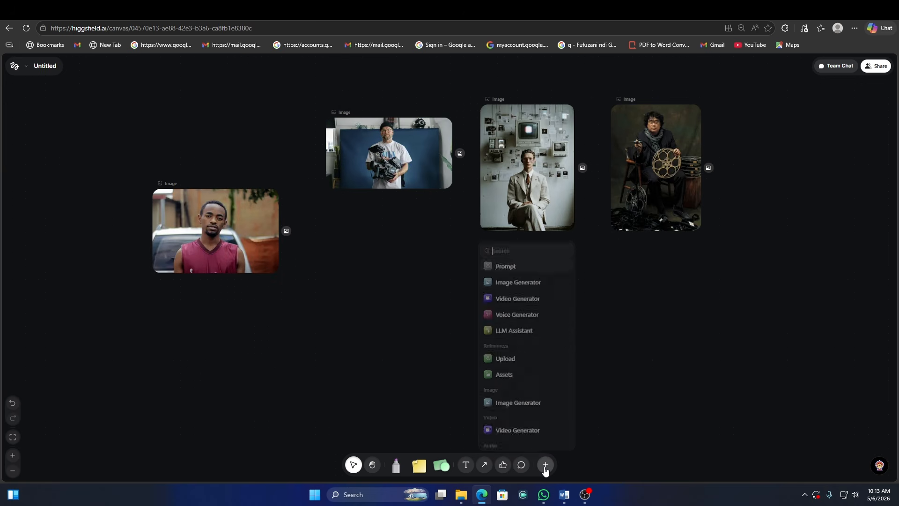
left_click(517, 263)
left_click_drag(445, 261, 212, 351)
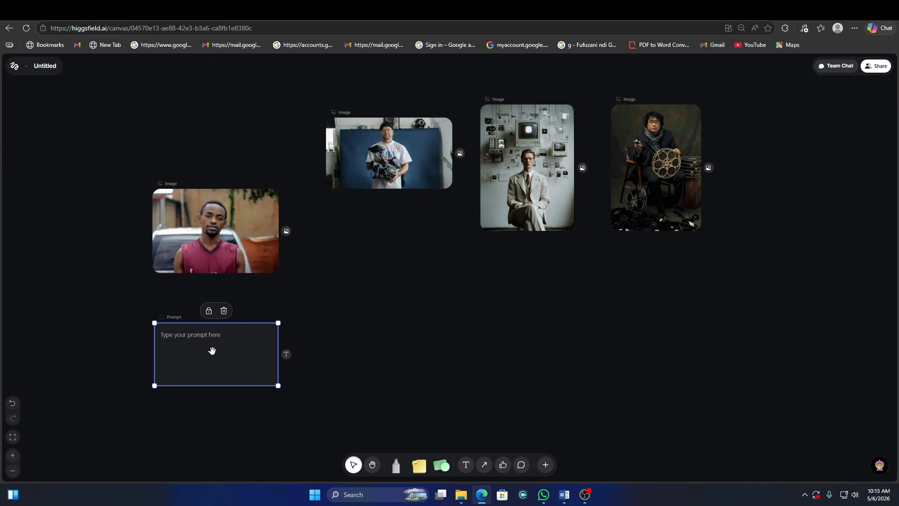
- Copy the whole face-identity prompt from the Word document, paste it into the Prompt node on the Higgsfield canvas, and align the node under the portrait
left_click(565, 494)
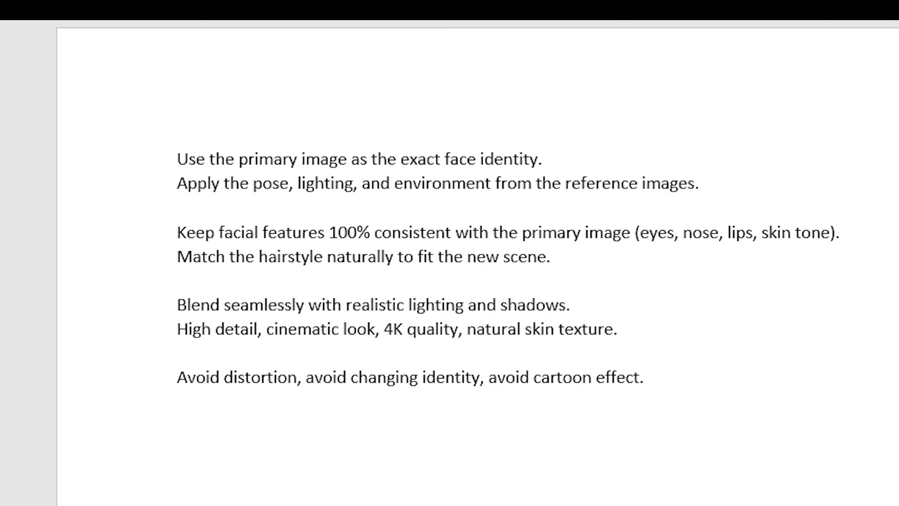
left_click_drag(703, 377, 145, 149)
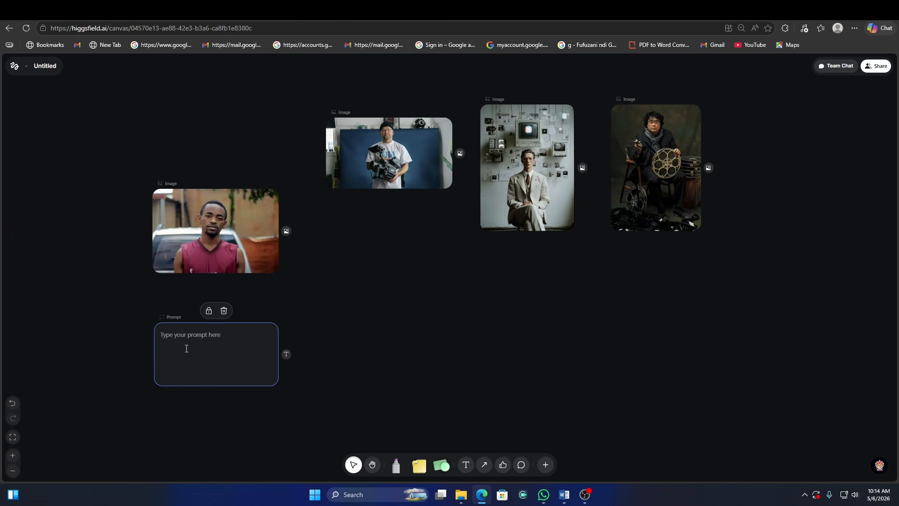
key("ctrl+v")
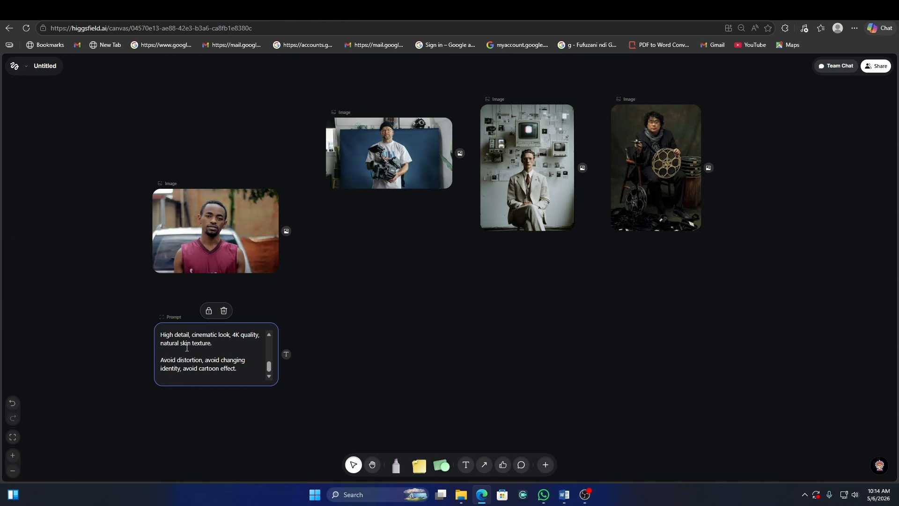
scroll(187, 347, "up", 5)
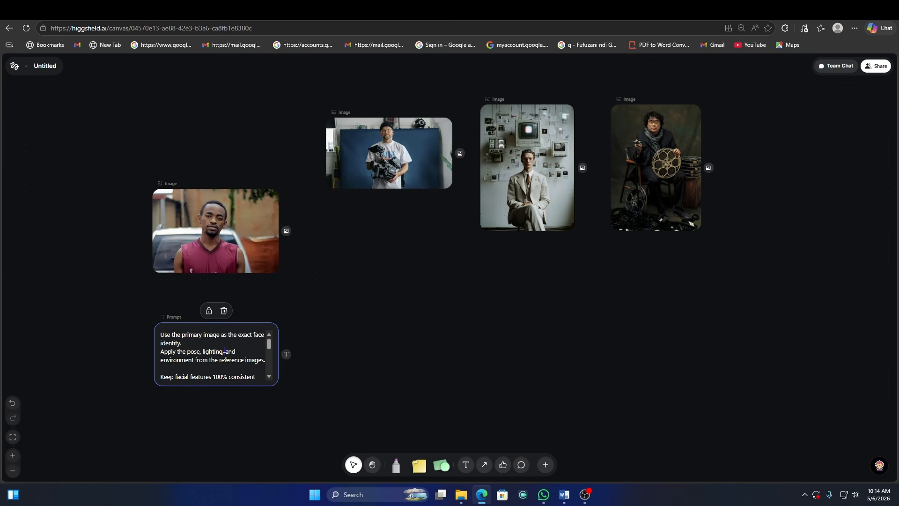
left_click(297, 333)
left_click(174, 315)
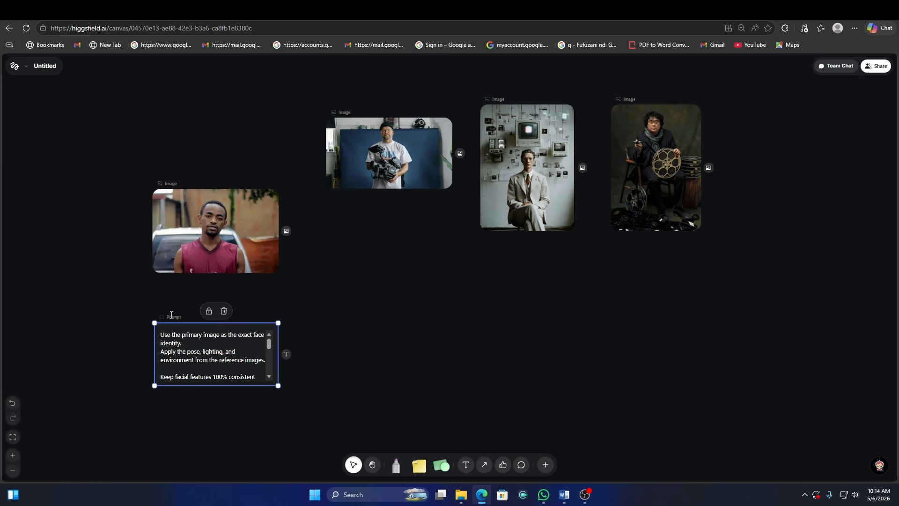
left_click_drag(185, 316, 183, 323)
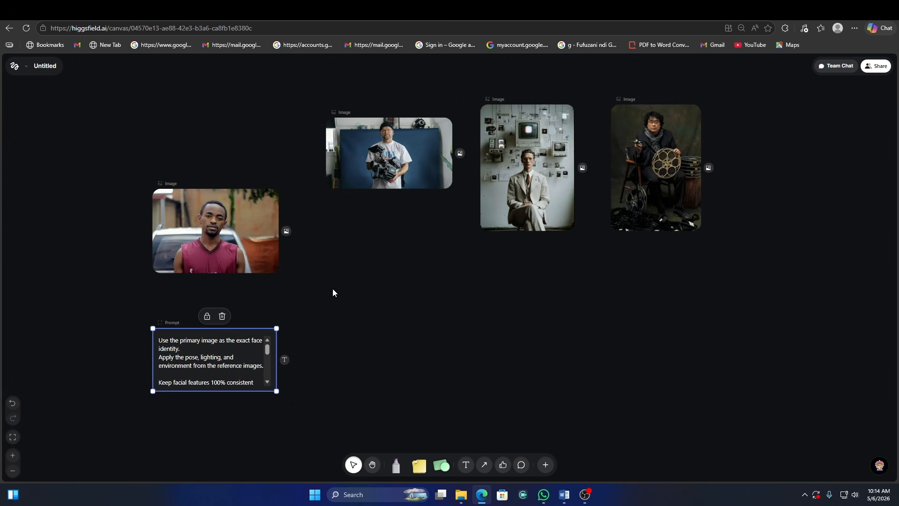
- Add an Image Generator node below the cameraman image and shift the maroon-top portrait slightly up and left
left_click(546, 465)
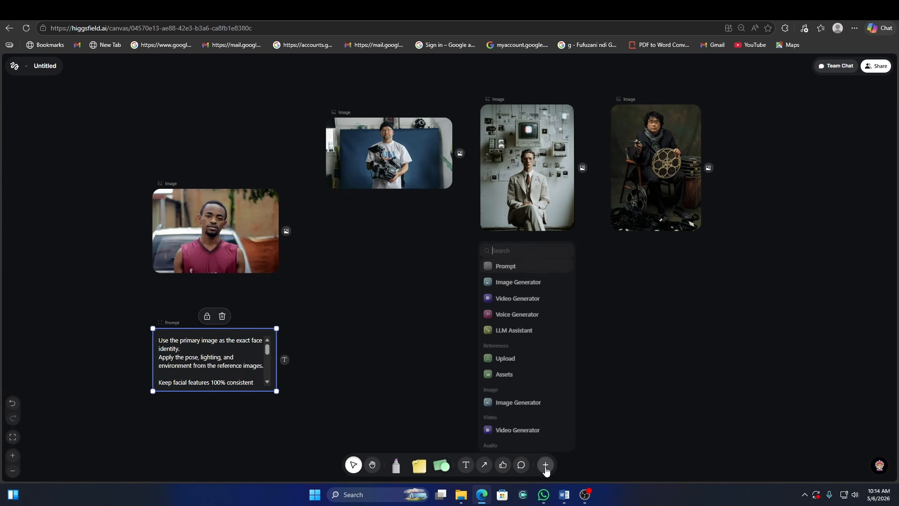
left_click(530, 282)
left_click(452, 267)
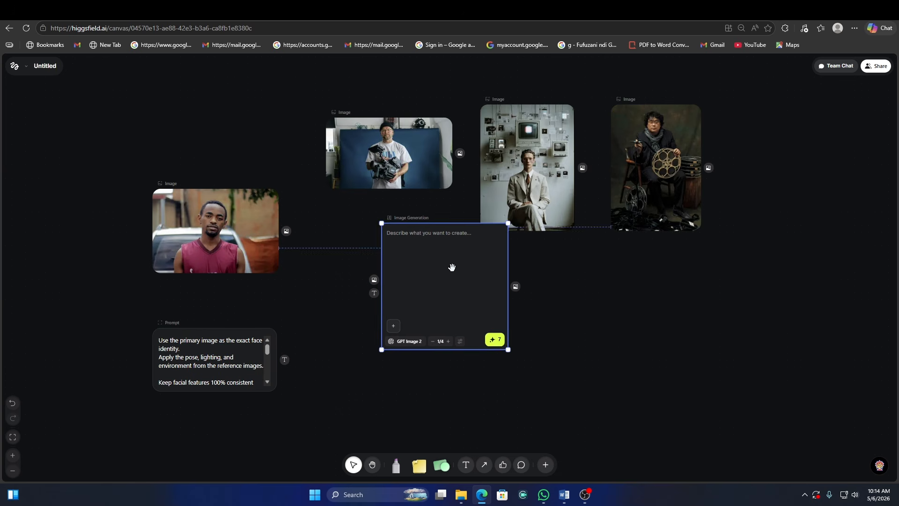
left_click_drag(452, 267, 406, 316)
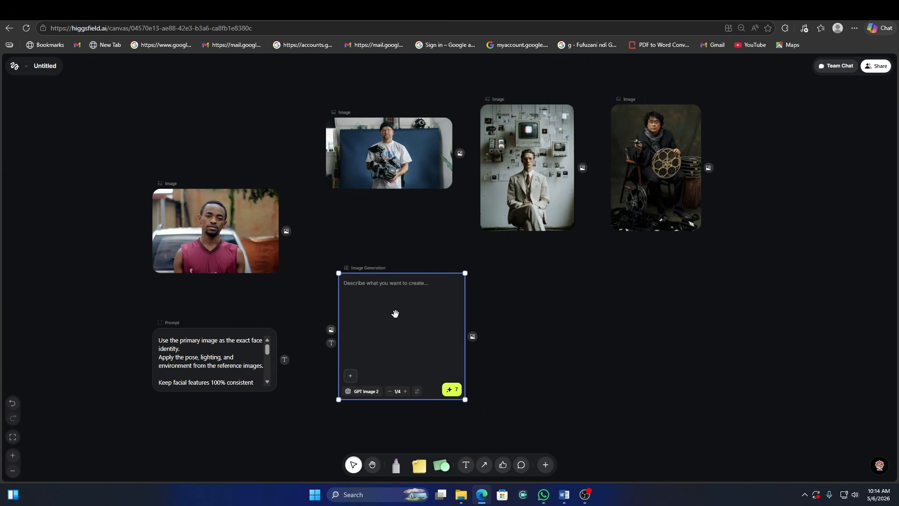
left_click_drag(248, 236, 230, 216)
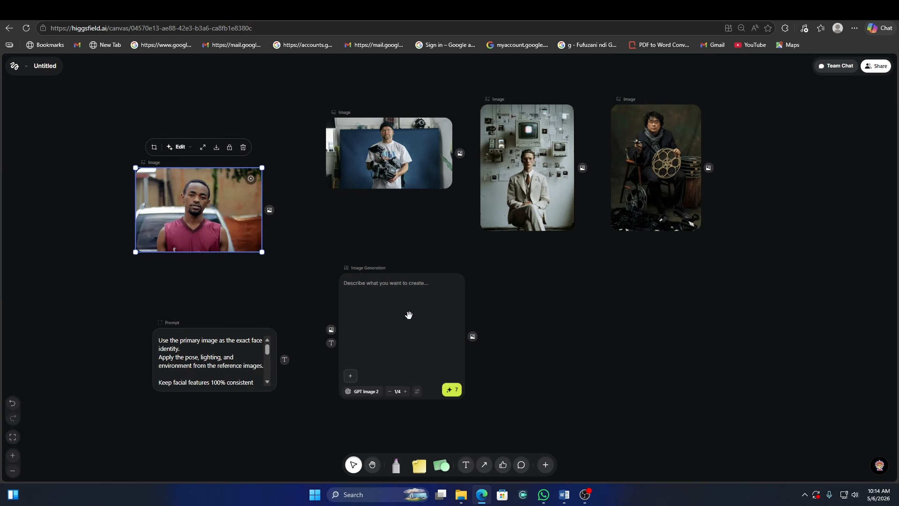
left_click_drag(408, 315, 406, 307)
- Connect the maroon-top portrait, the Prompt node and the cameraman image to the Image Generation node's inputs, spacing the nodes apart
left_click_drag(269, 210, 329, 320)
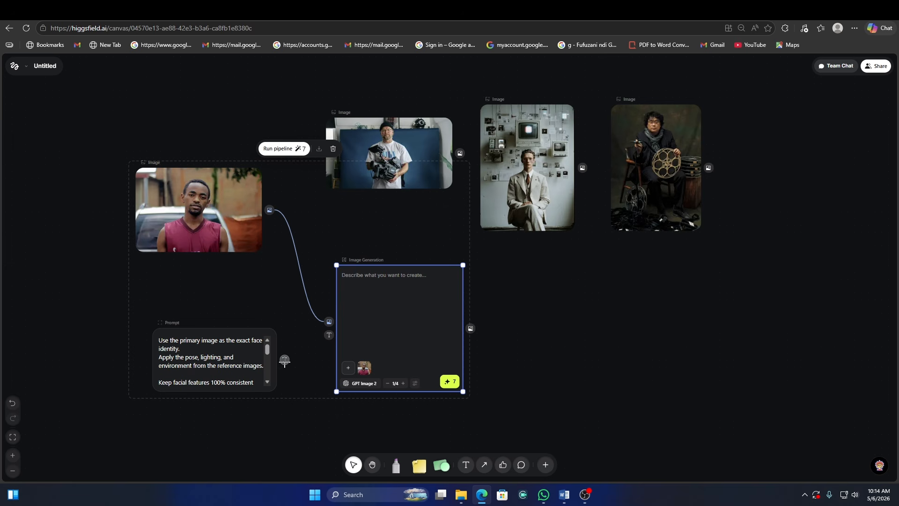
left_click_drag(285, 360, 327, 338)
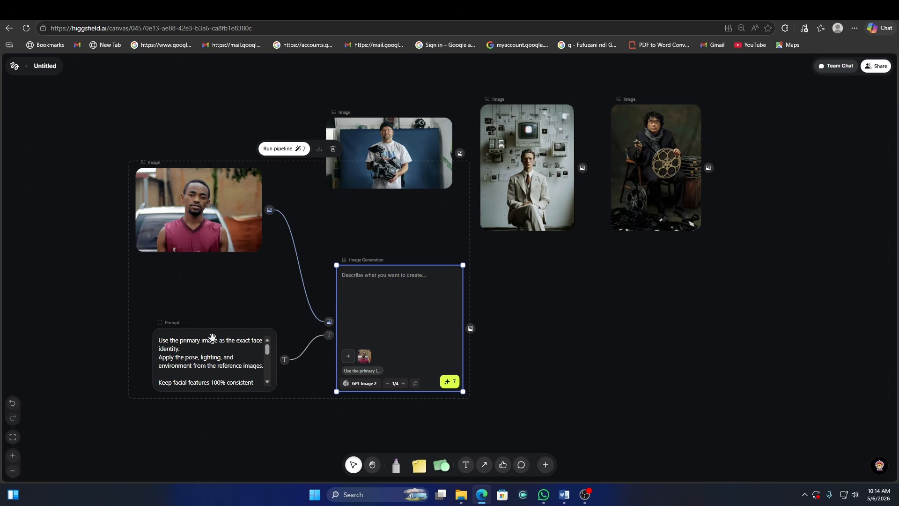
left_click_drag(221, 334, 190, 334)
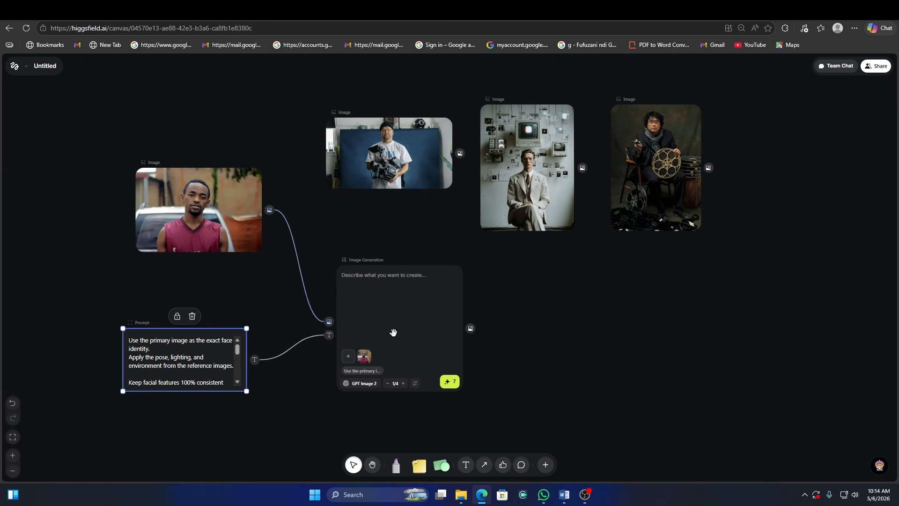
left_click_drag(402, 333, 382, 332)
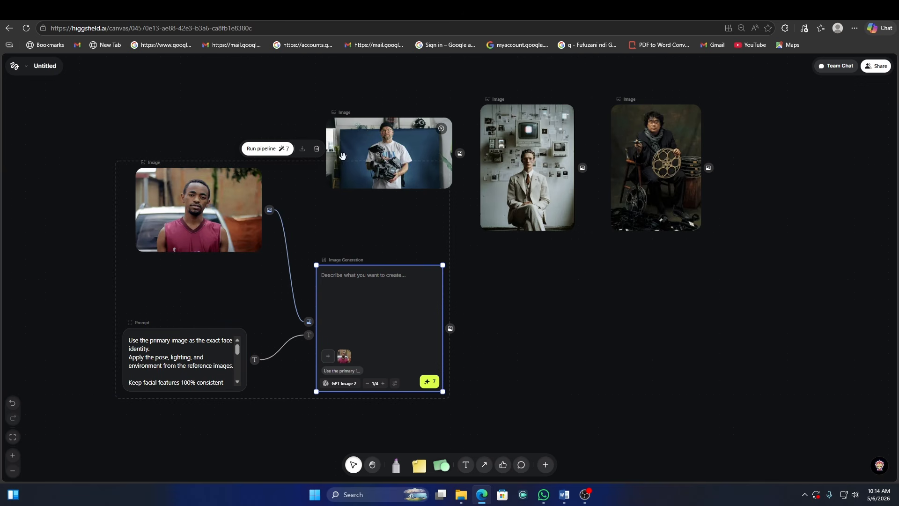
left_click(413, 239)
left_click_drag(460, 153, 309, 321)
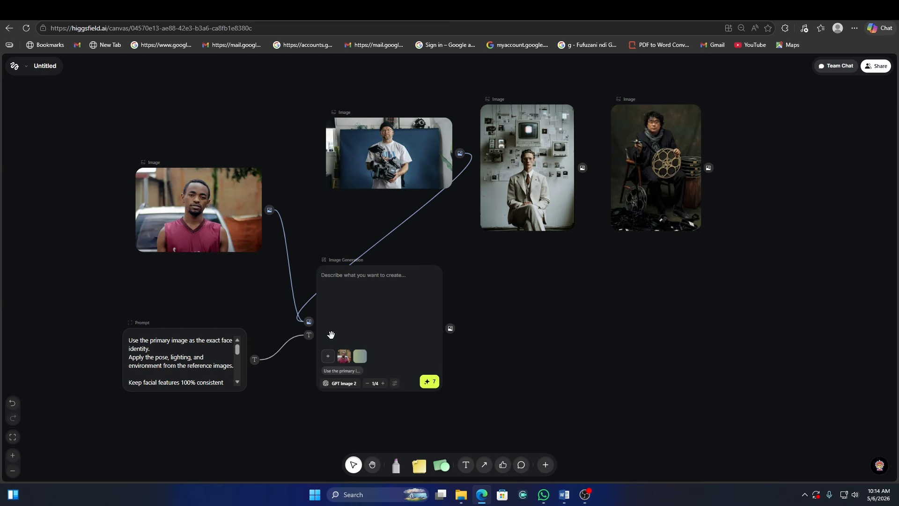
- Duplicate the Image Generation node twice and line the copies up beneath the seated-man and film-reel images
left_click(391, 319)
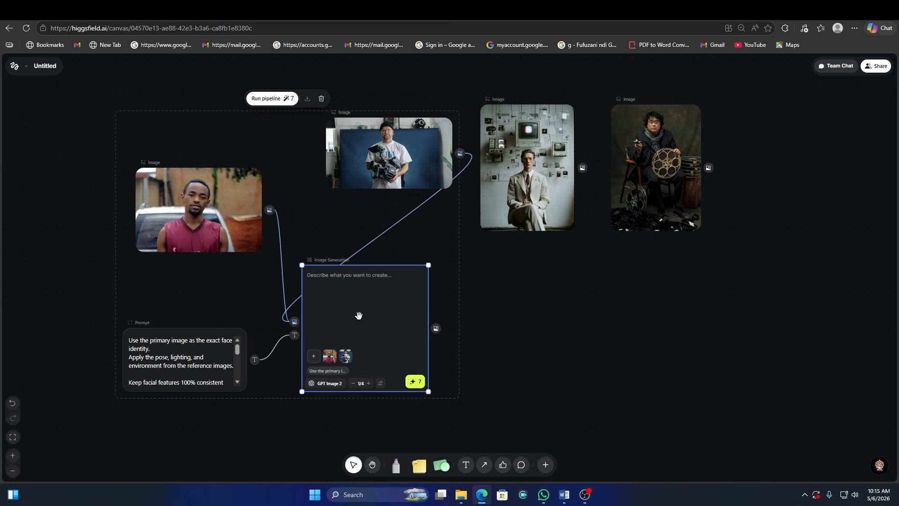
left_click(529, 327)
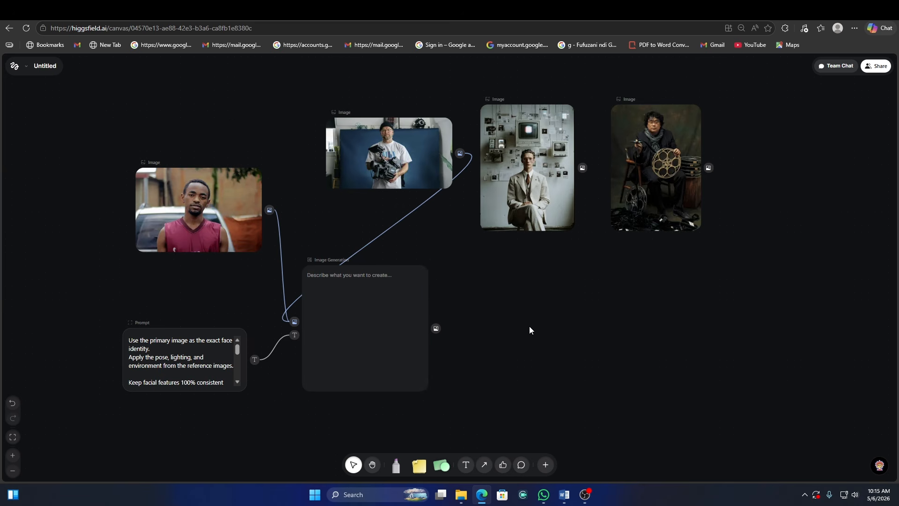
key("ctrl+v")
left_click_drag(552, 315, 549, 318)
left_click(679, 320)
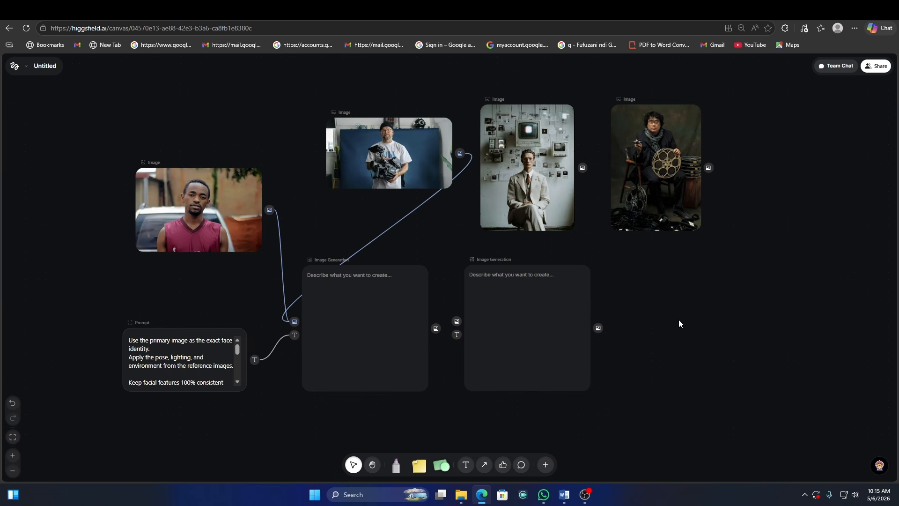
key("ctrl+v")
left_click(678, 314)
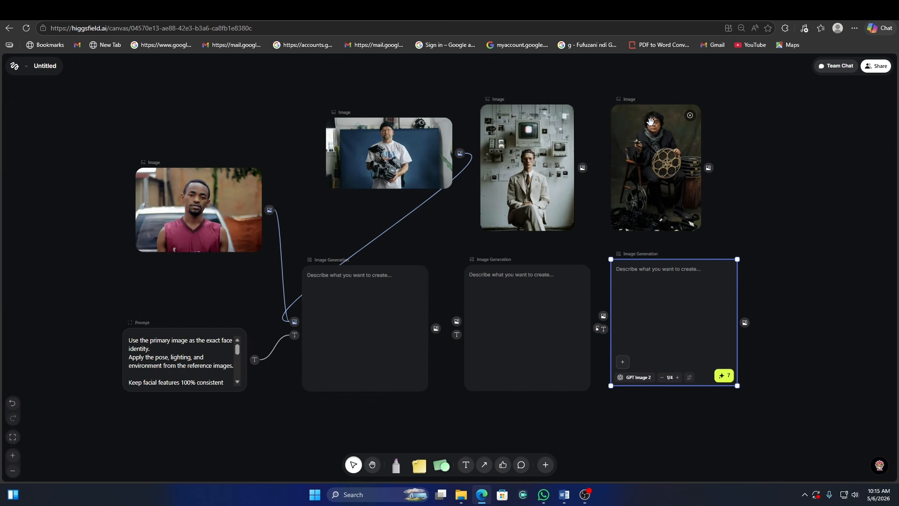
left_click_drag(544, 319, 537, 319)
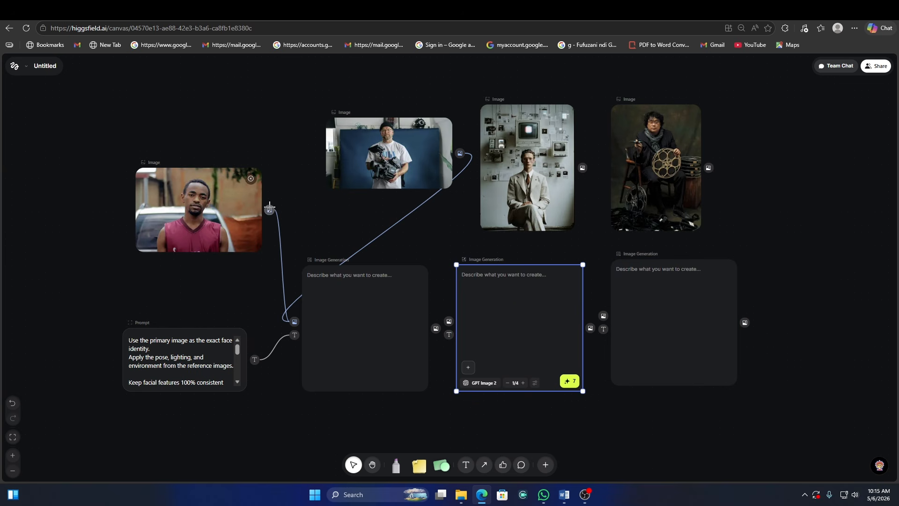
- Connect the maroon-top portrait, the seated-man image and the Prompt node to the middle Image Generation node
left_click_drag(269, 208, 448, 322)
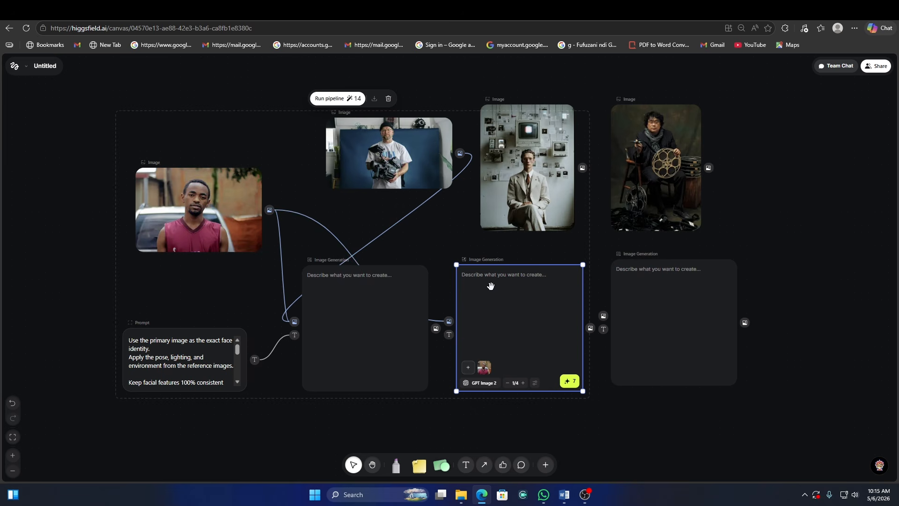
left_click_drag(583, 168, 449, 321)
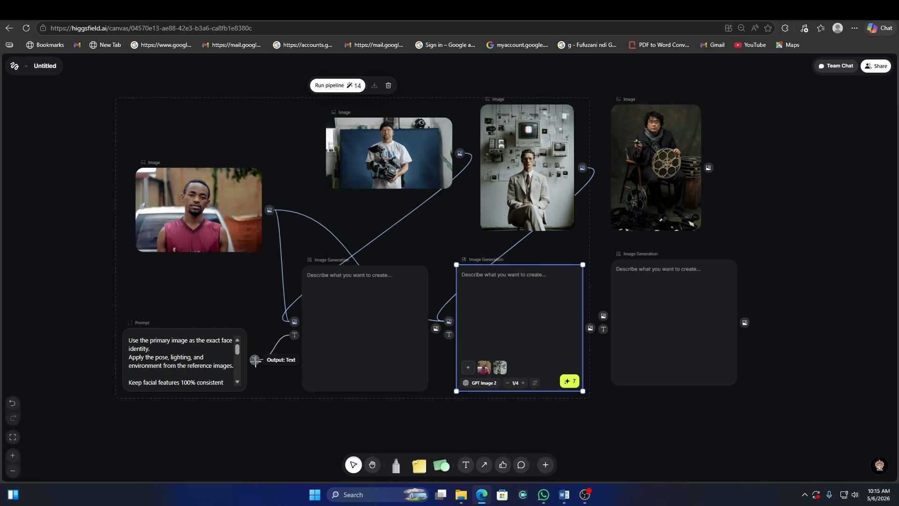
left_click_drag(255, 360, 450, 337)
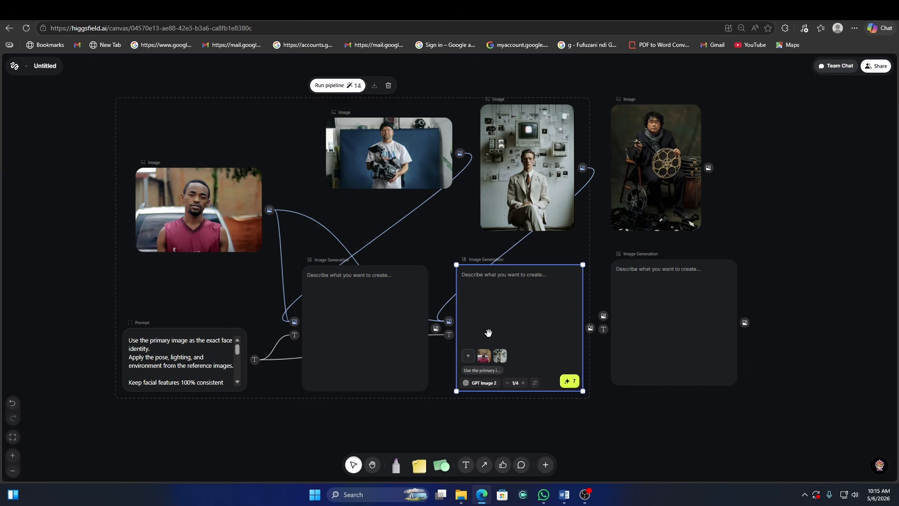
- Connect the maroon-top portrait, the film-reel image and the Prompt node to the rightmost Image Generation node
left_click_drag(270, 210, 603, 316)
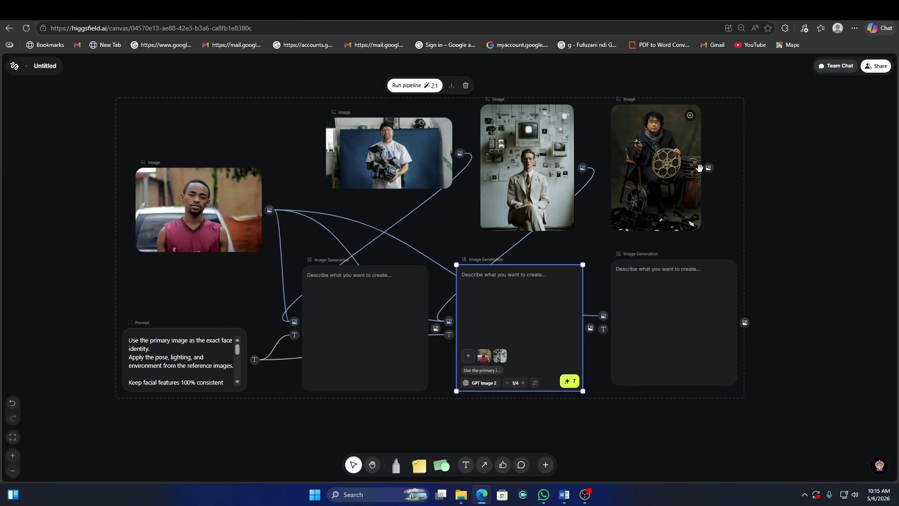
left_click_drag(708, 168, 603, 316)
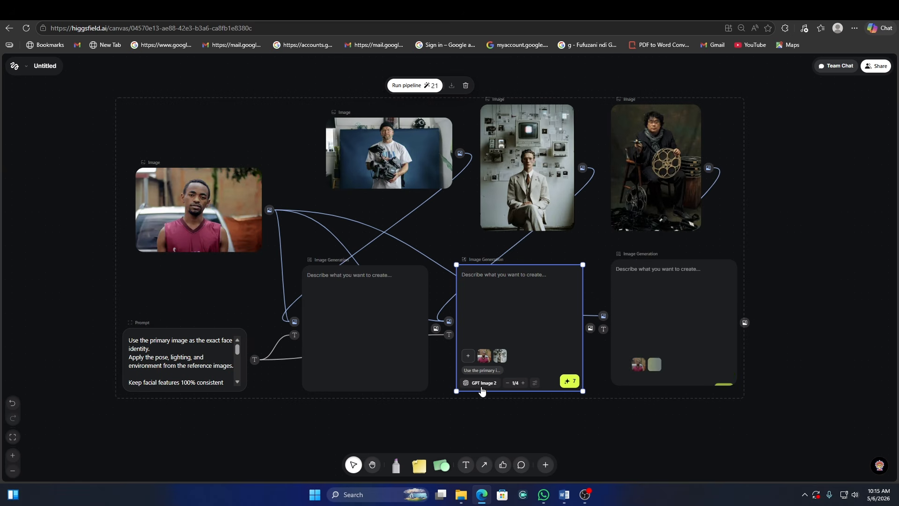
left_click_drag(254, 359, 606, 331)
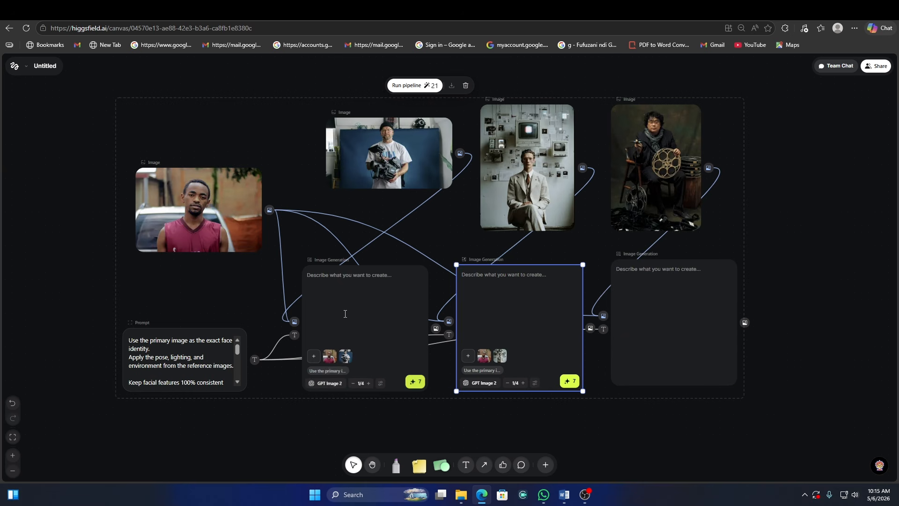
- Switch the leftmost Image Generation node's model to Nano Banana 2
left_click(362, 306)
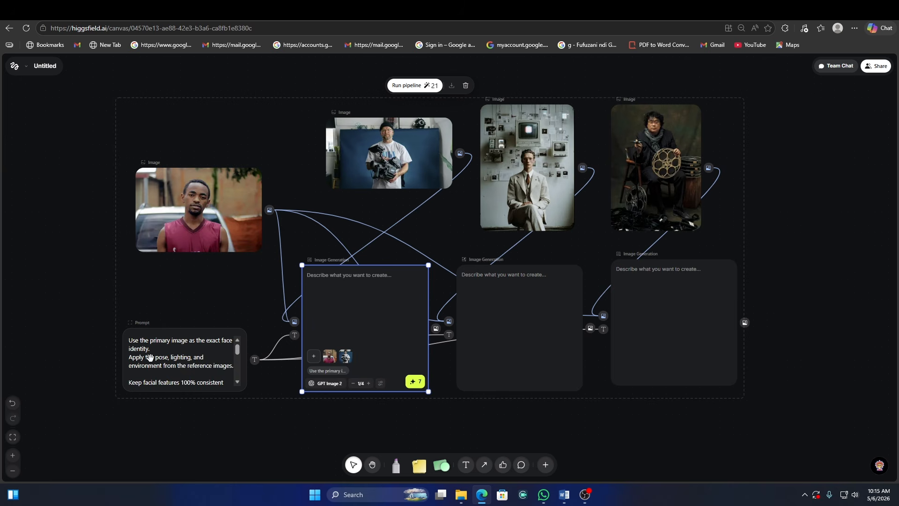
scroll(151, 358, "up", 3)
scroll(196, 372, "down", 4)
scroll(200, 369, "up", 1)
left_click(332, 383)
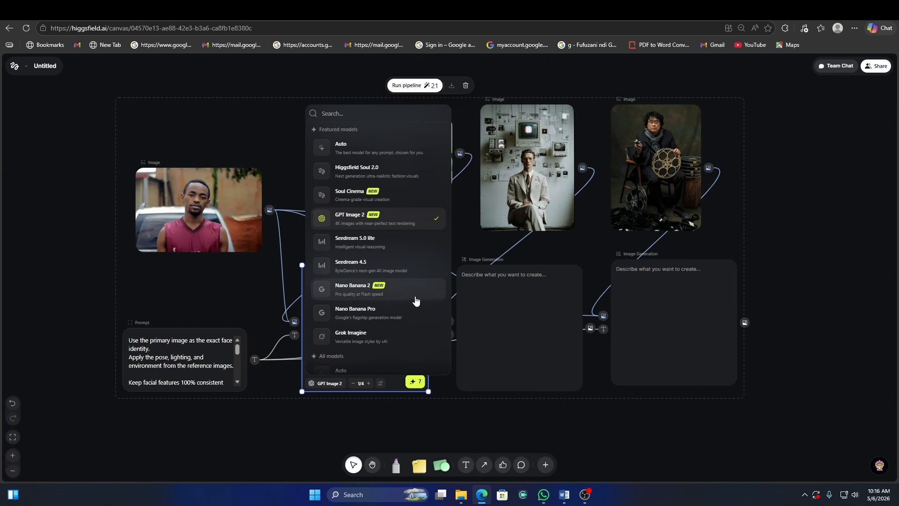
left_click(381, 295)
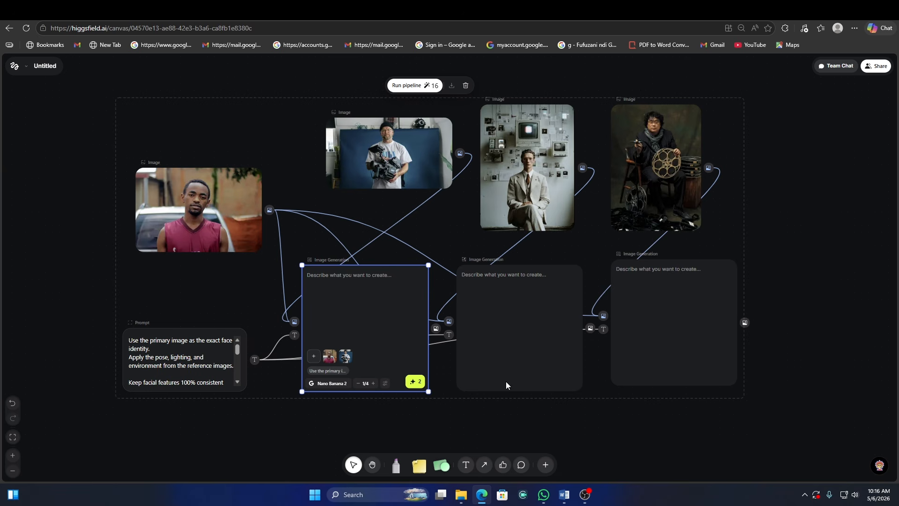
- Switch the model of the middle and rightmost Image Generation nodes to Nano Banana 2
left_click(484, 322)
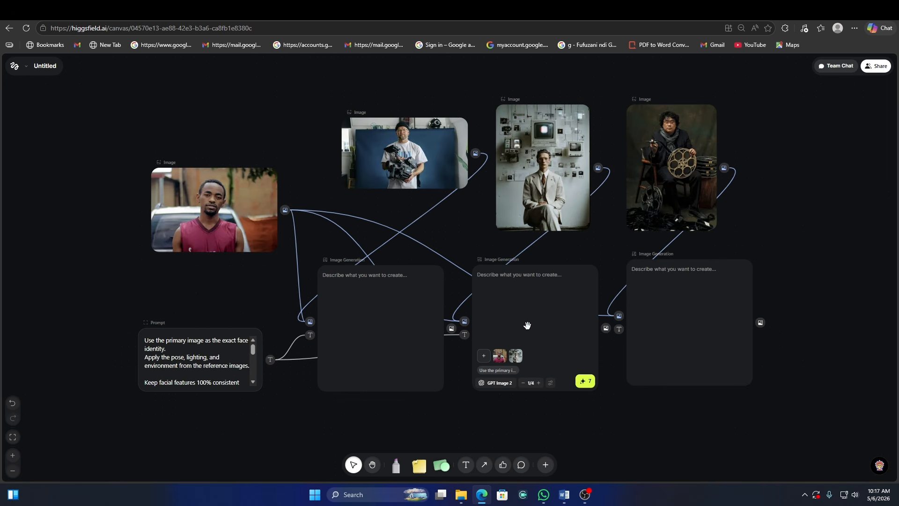
left_click(496, 383)
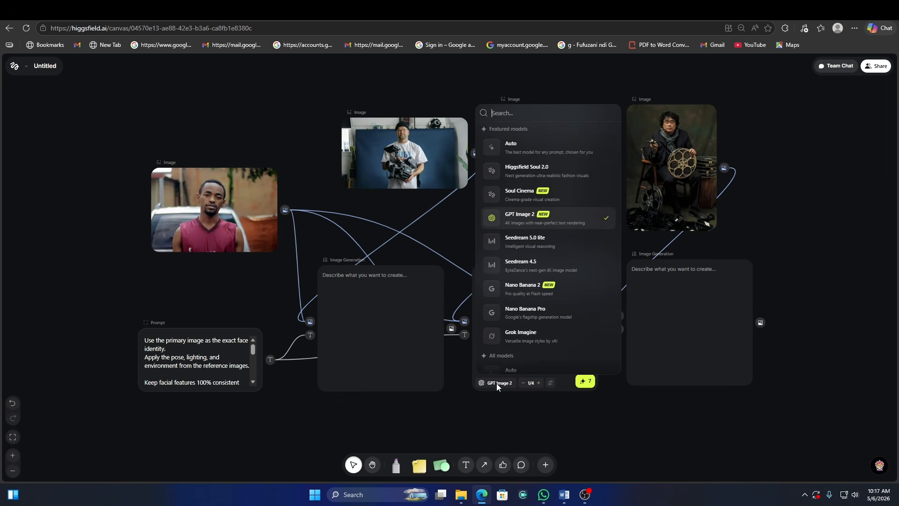
left_click(544, 295)
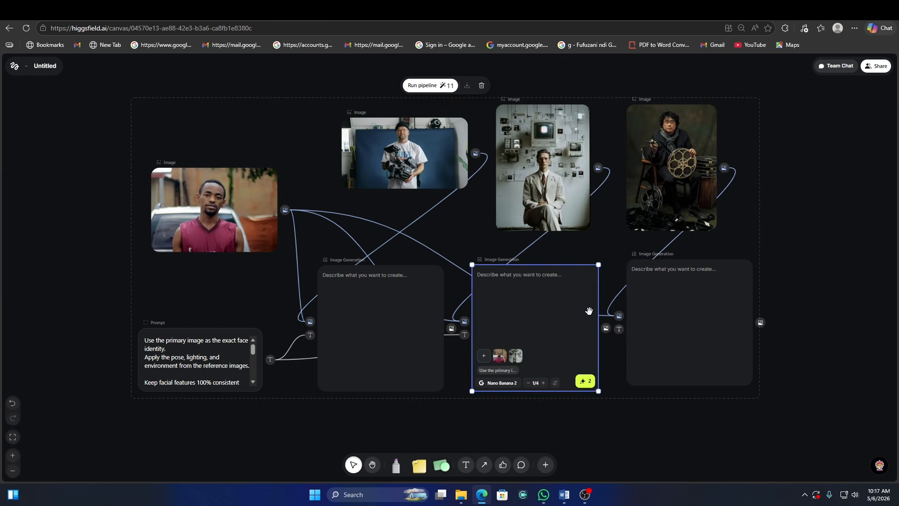
left_click(683, 328)
left_click(656, 381)
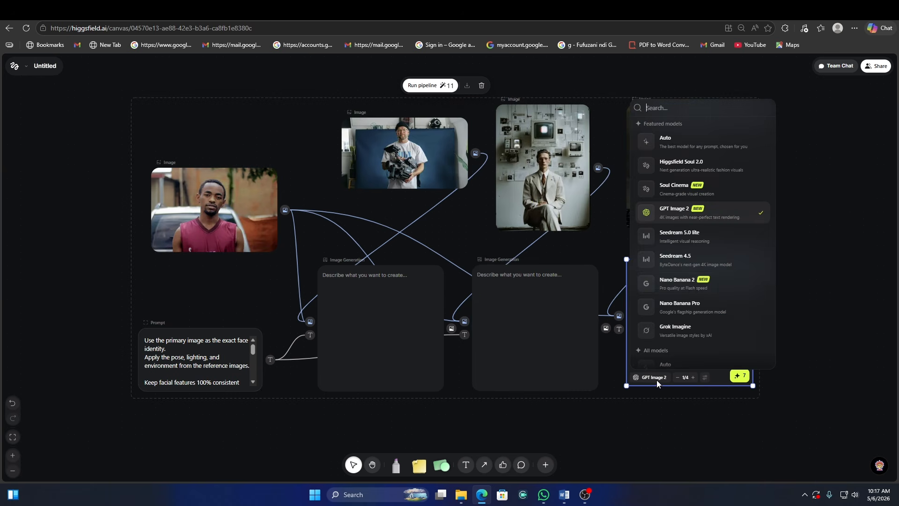
left_click(692, 286)
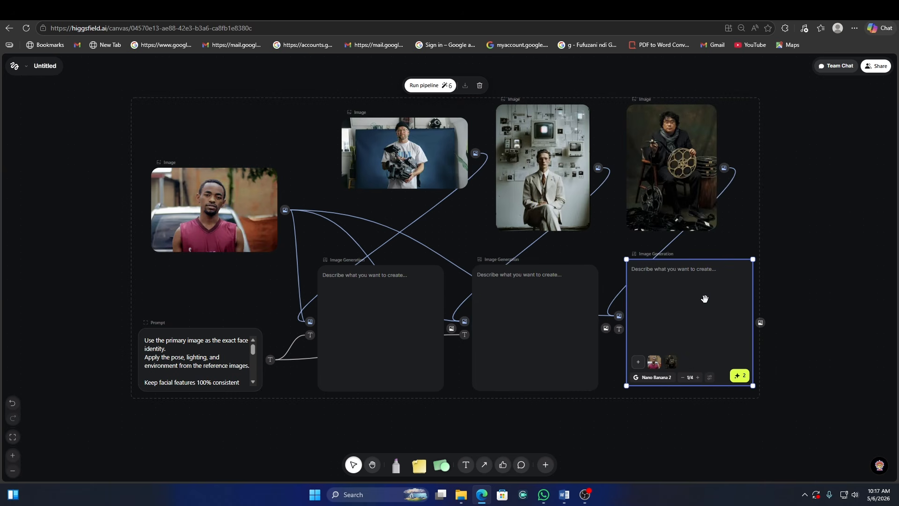
left_click(667, 431)
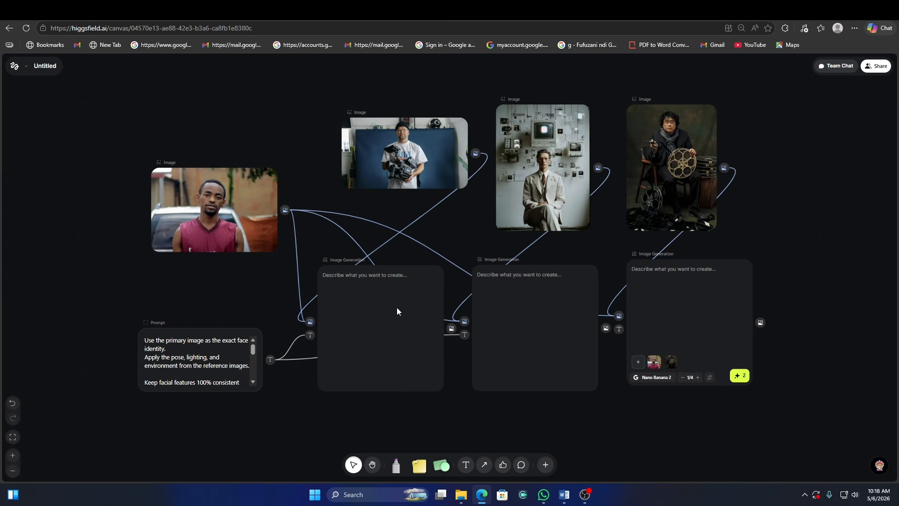
- Set the rightmost Image Generation node's aspect ratio to 9:16
left_click(392, 322)
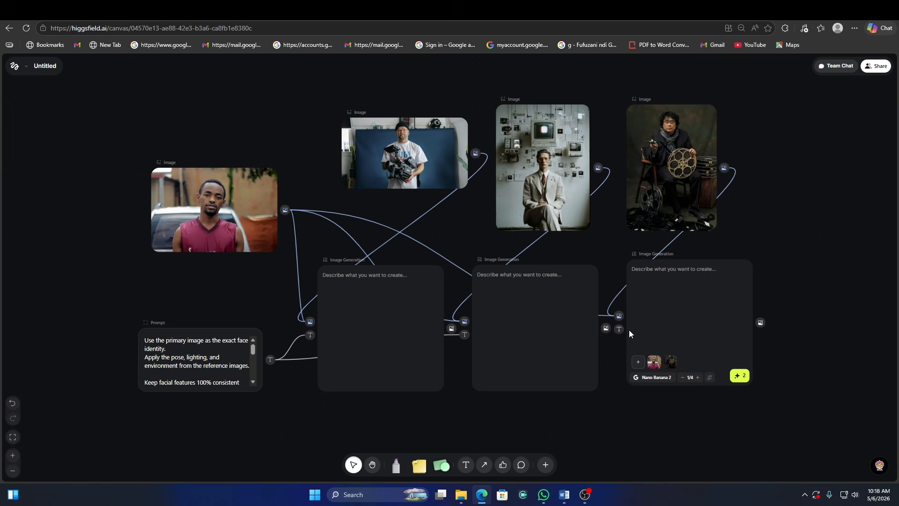
left_click(718, 321)
left_click(710, 377)
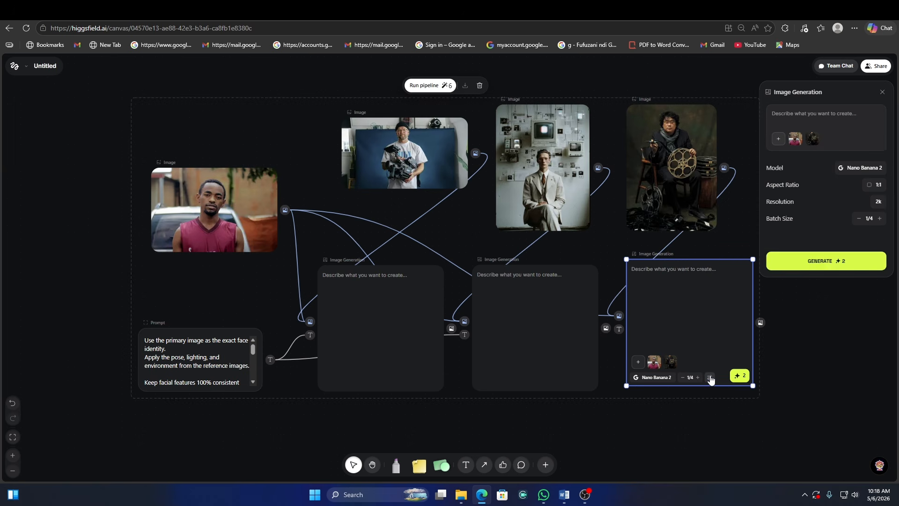
left_click(878, 185)
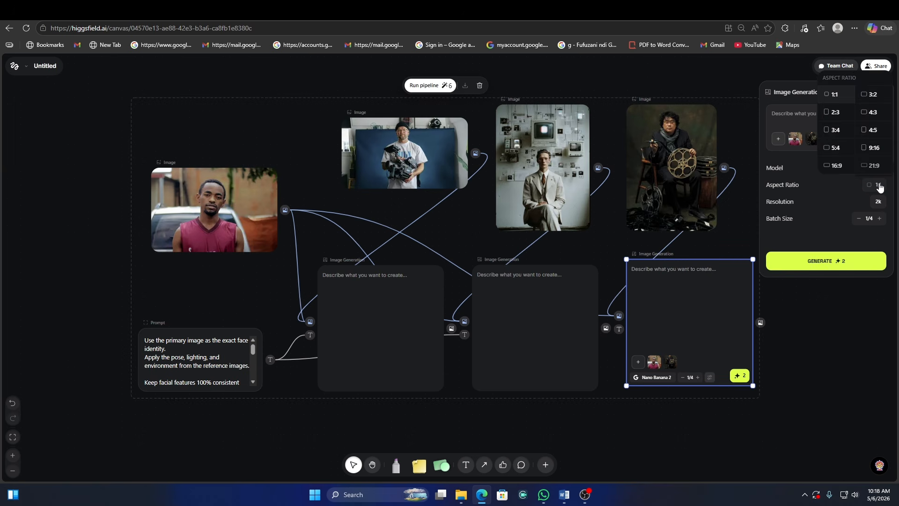
left_click(874, 148)
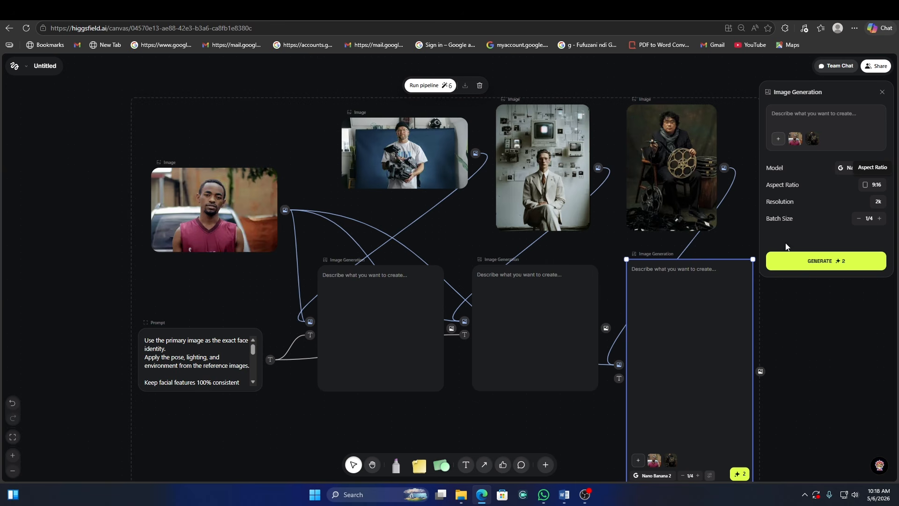
scroll(687, 333, "down", 3)
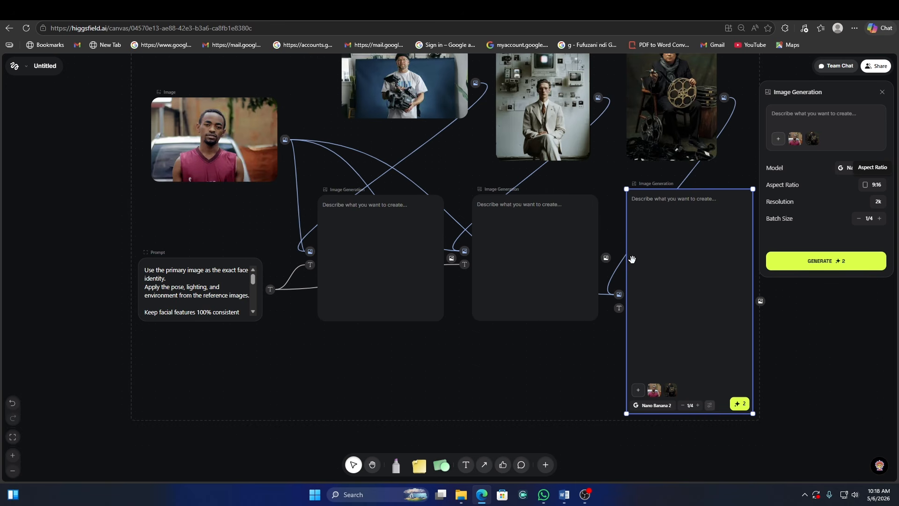
- Set the middle Image Generation node's aspect ratio to 9:16
left_click(545, 263)
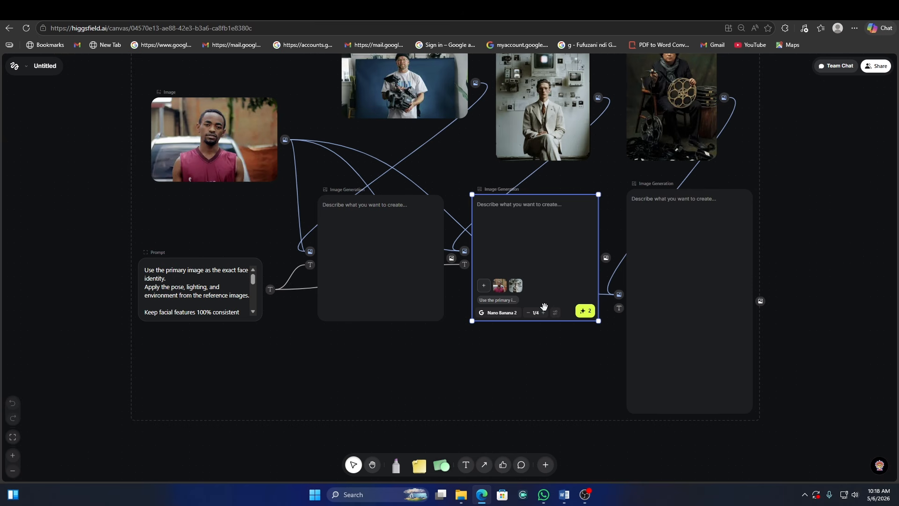
left_click(556, 315)
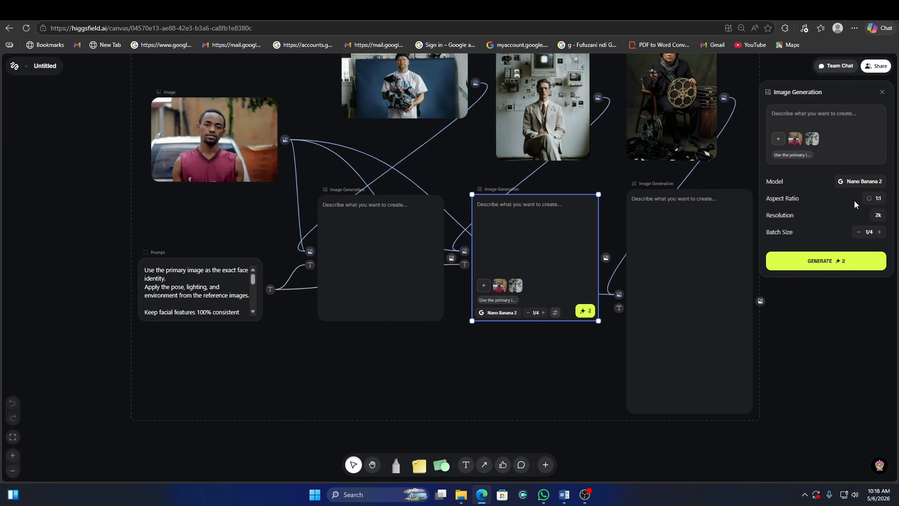
left_click(879, 198)
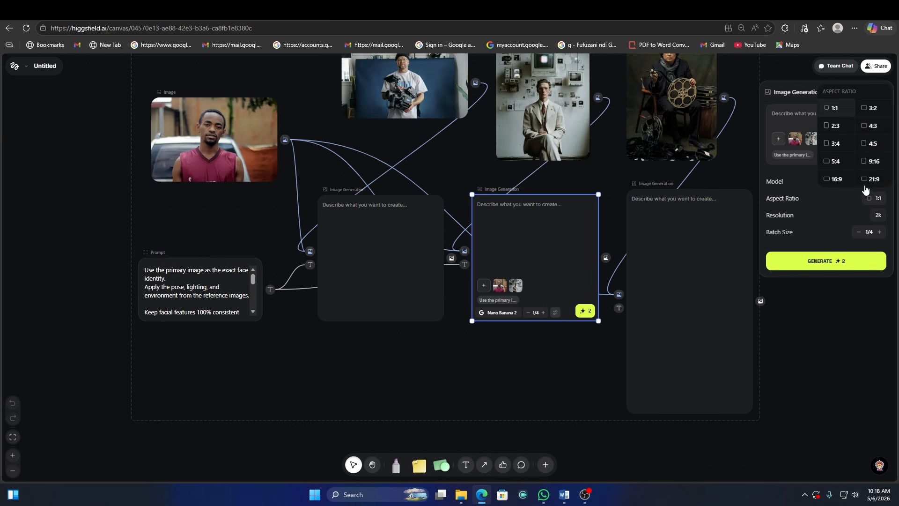
left_click(873, 161)
- Set the leftmost Image Generation node's aspect ratio to 16:9
left_click(400, 280)
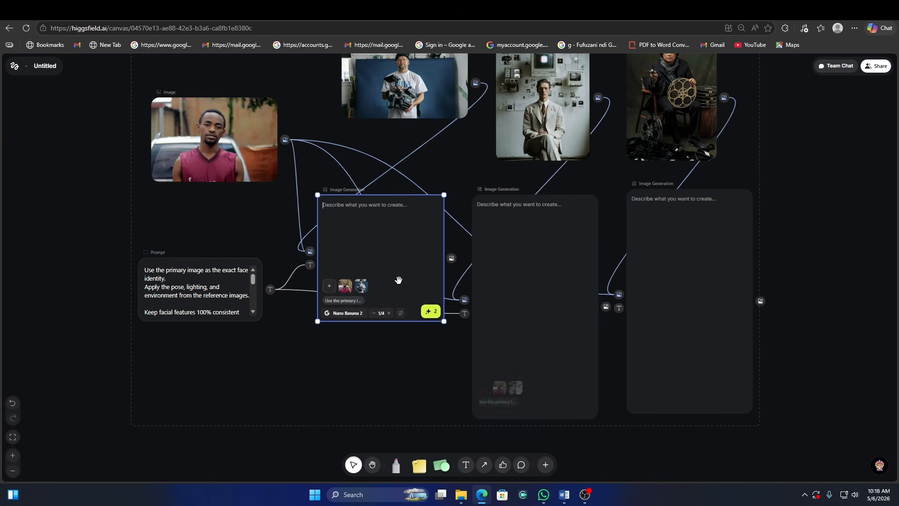
left_click(400, 315)
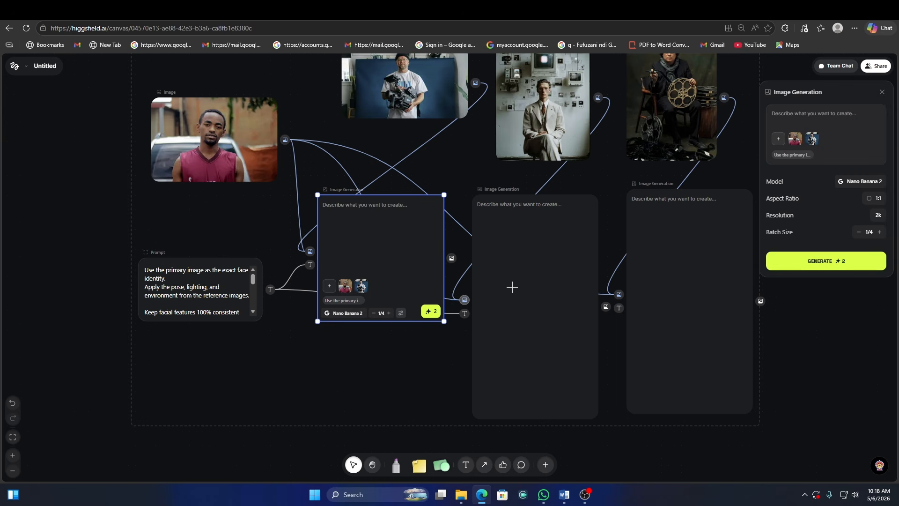
left_click(878, 201)
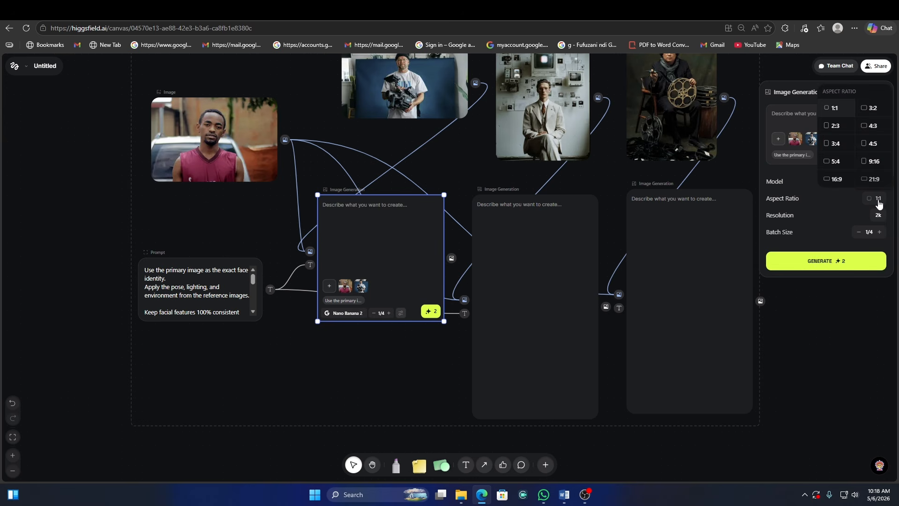
left_click(831, 180)
- Move the Prompt node and the widened leftmost Image Generation node outward so they no longer overlap their neighbours
left_click_drag(381, 235, 348, 240)
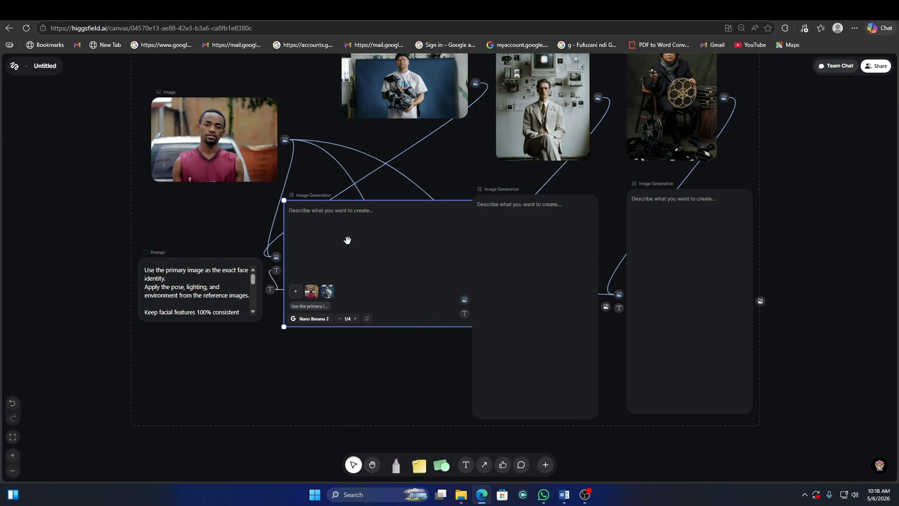
left_click(212, 266)
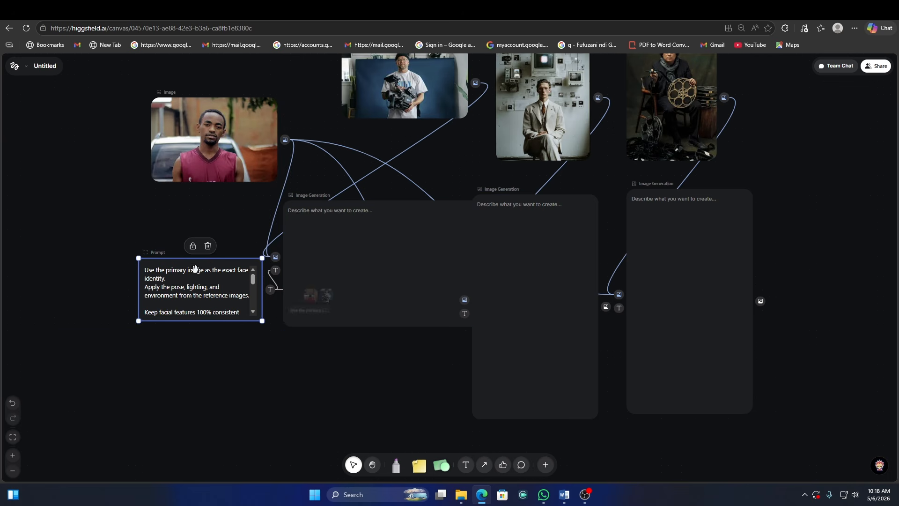
left_click_drag(200, 270, 120, 277)
left_click_drag(361, 257, 287, 294)
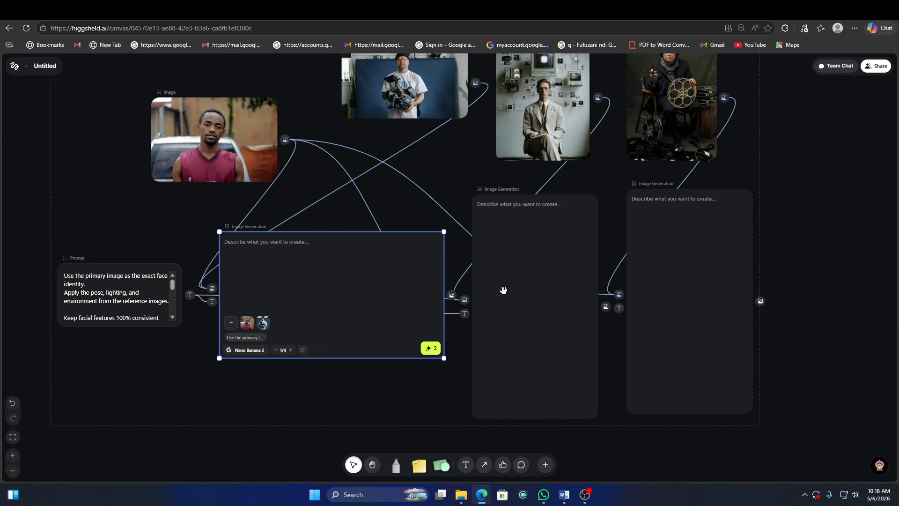
- Start the generation of all three Image Generation nodes one after another
left_click(431, 347)
left_click(564, 385)
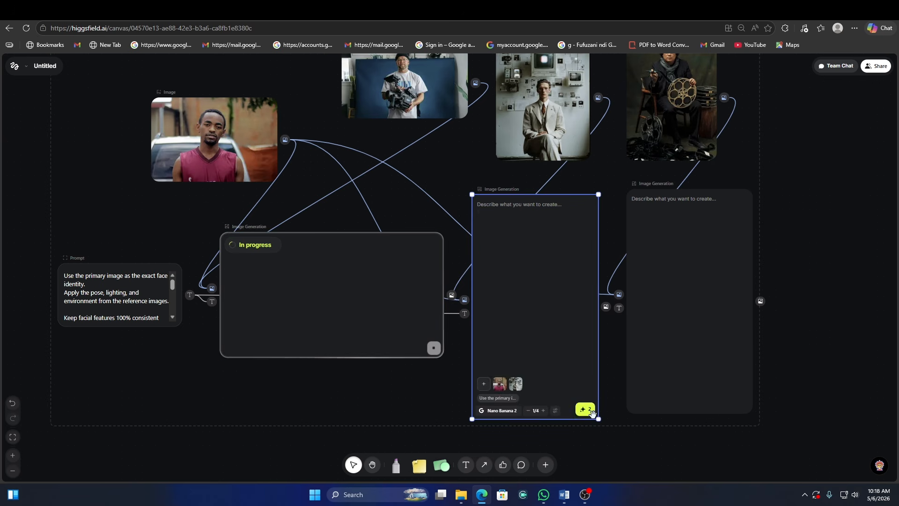
left_click(588, 409)
left_click(741, 402)
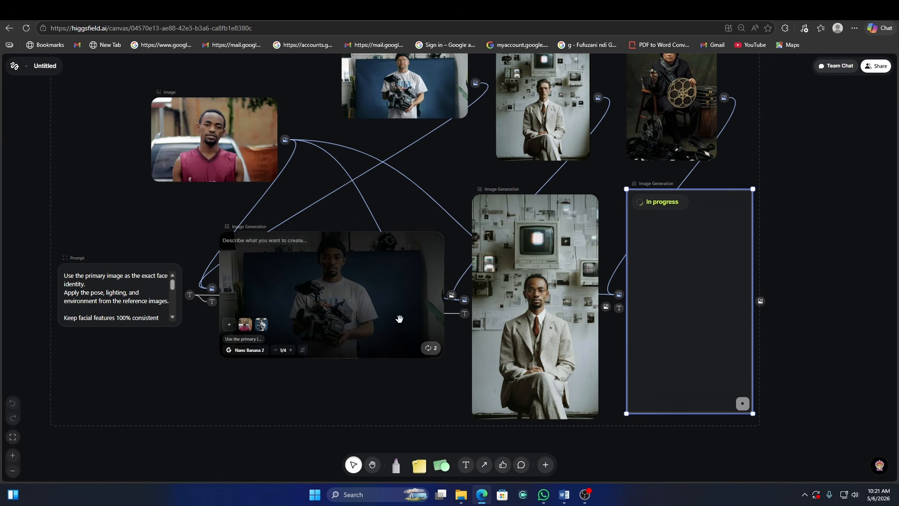
- View the generated cameraman image in full preview and download it
left_click(340, 273)
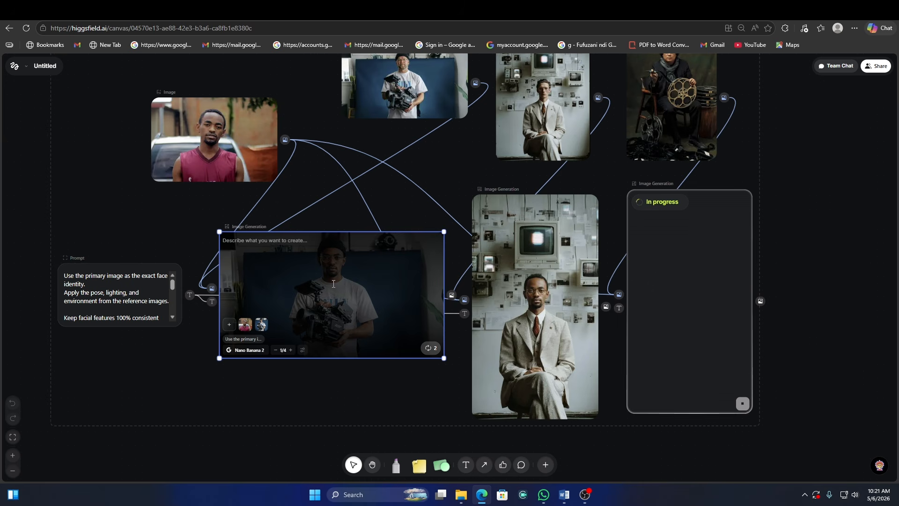
scroll(341, 195, "up", 3)
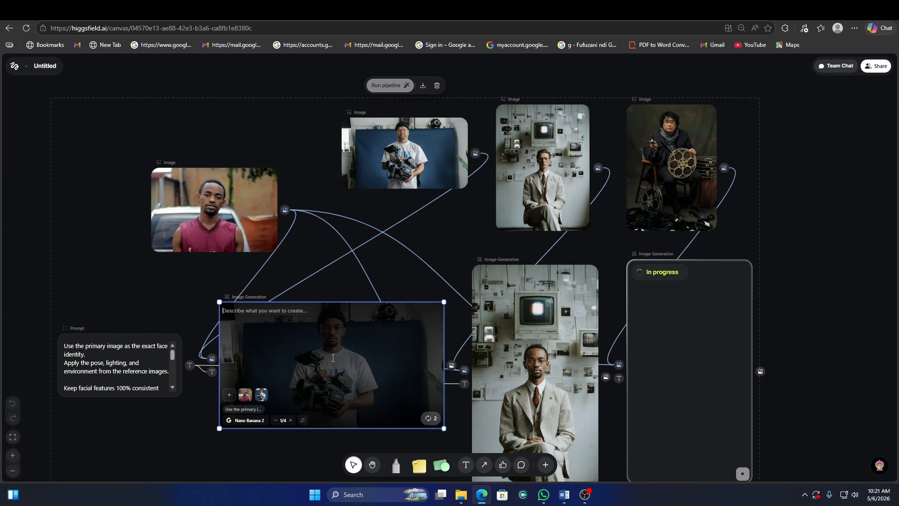
left_click(261, 459)
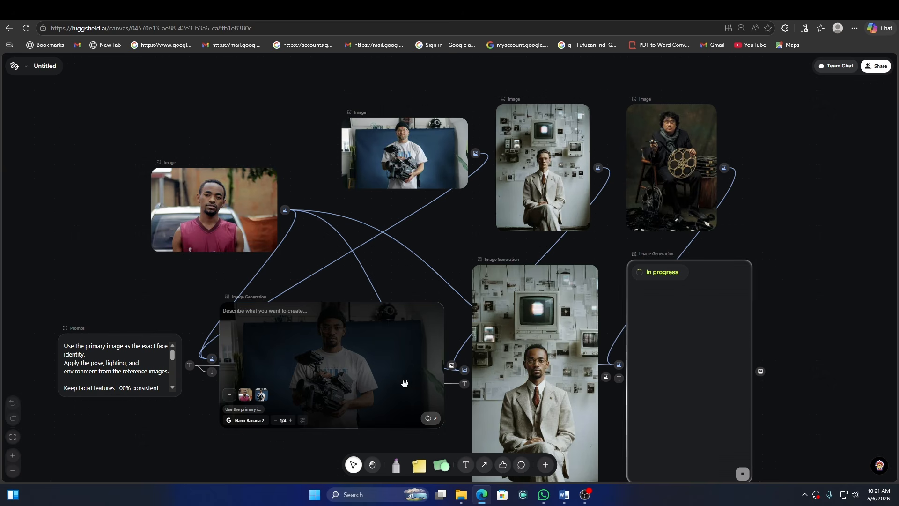
left_click(404, 383)
double_click(406, 397)
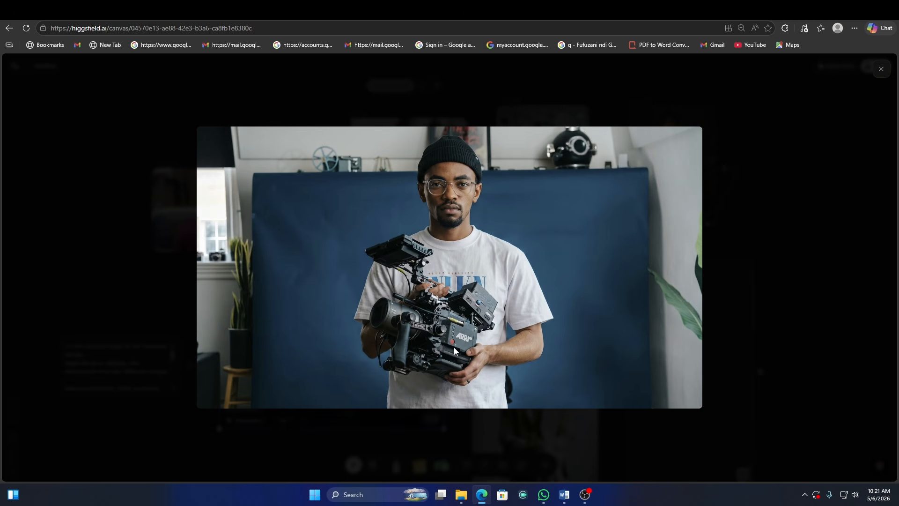
right_click(472, 266)
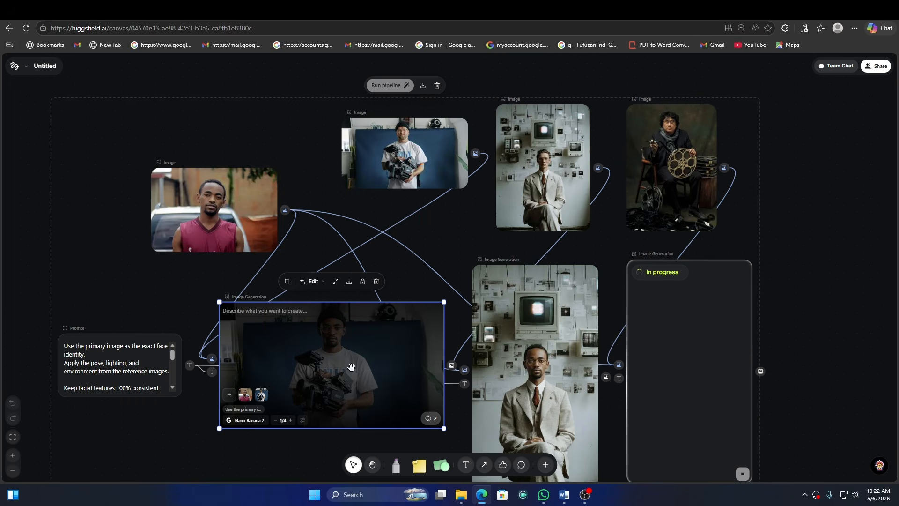
left_click(349, 282)
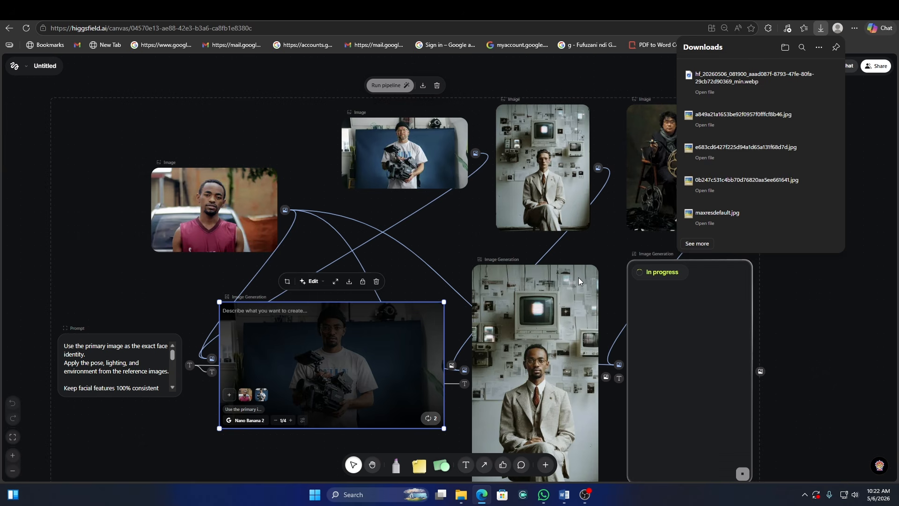
- Open the full preview of the middle node's generated seated-man image
right_click(532, 312)
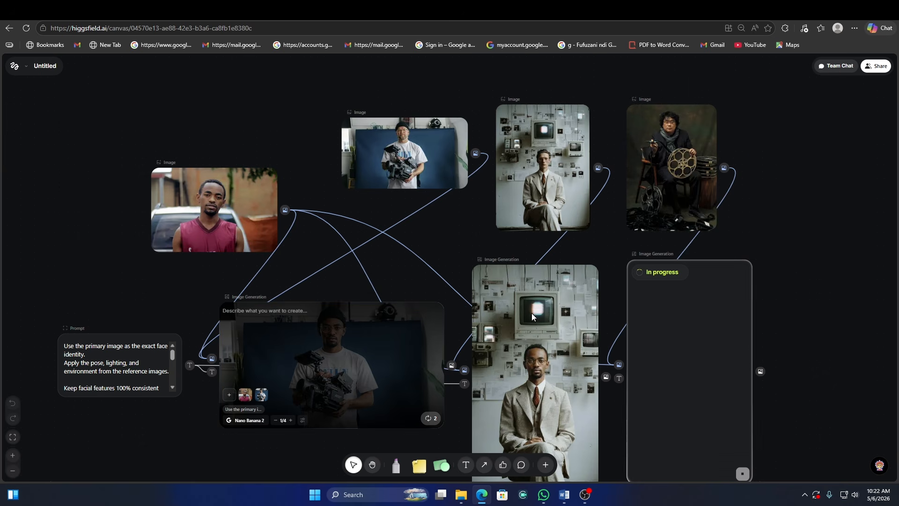
double_click(527, 367)
double_click(516, 389)
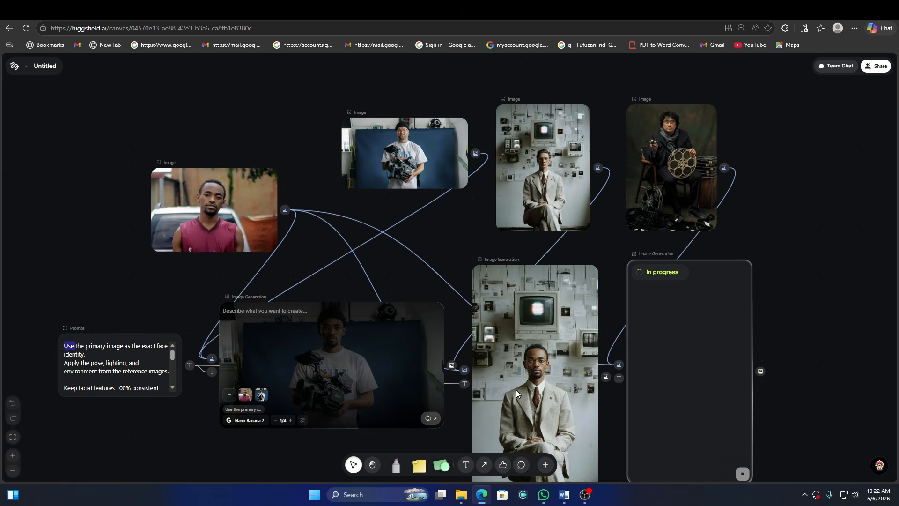
left_click(512, 420)
scroll(524, 394, "down", 3)
right_click(538, 242)
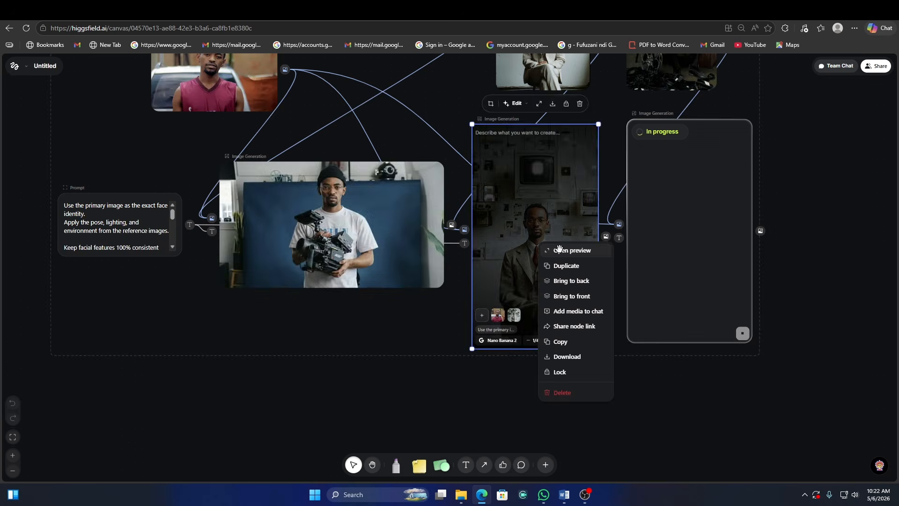
left_click(560, 250)
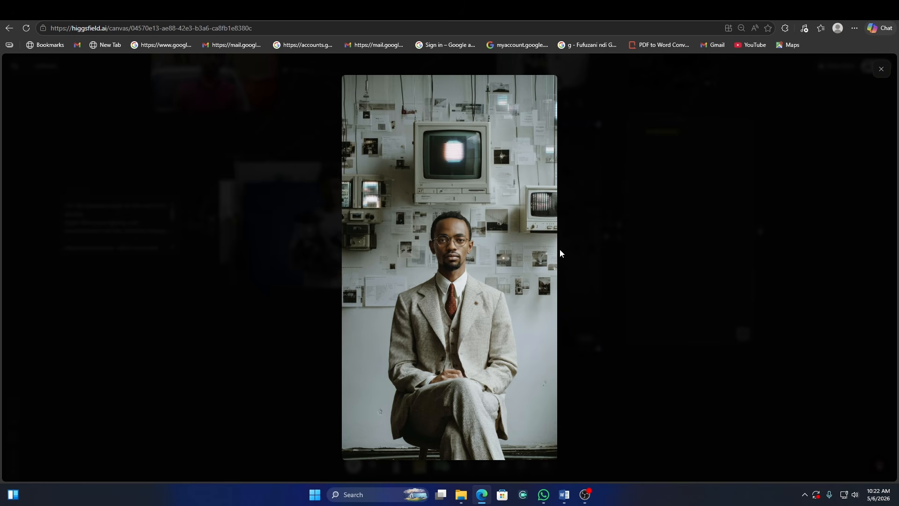
- Close the preview of the generated seated-man image, download that image and dismiss the downloads list
left_click(560, 249)
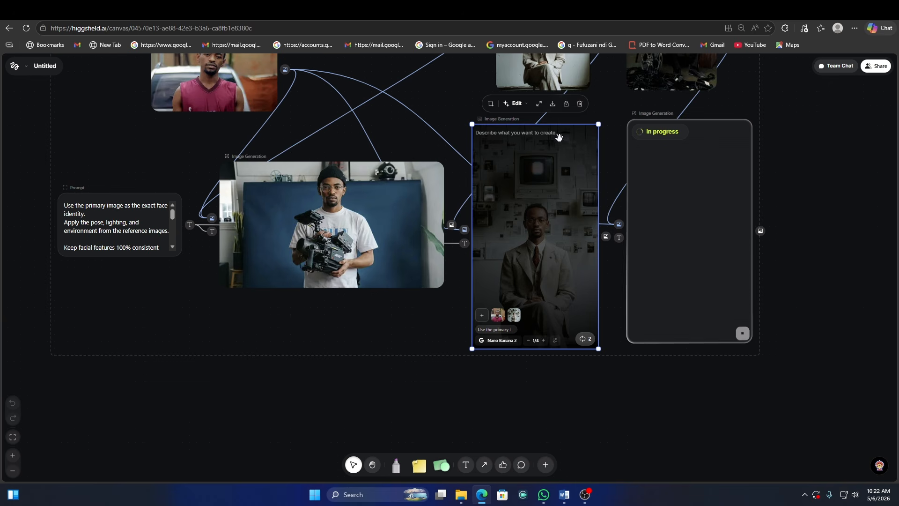
left_click(553, 104)
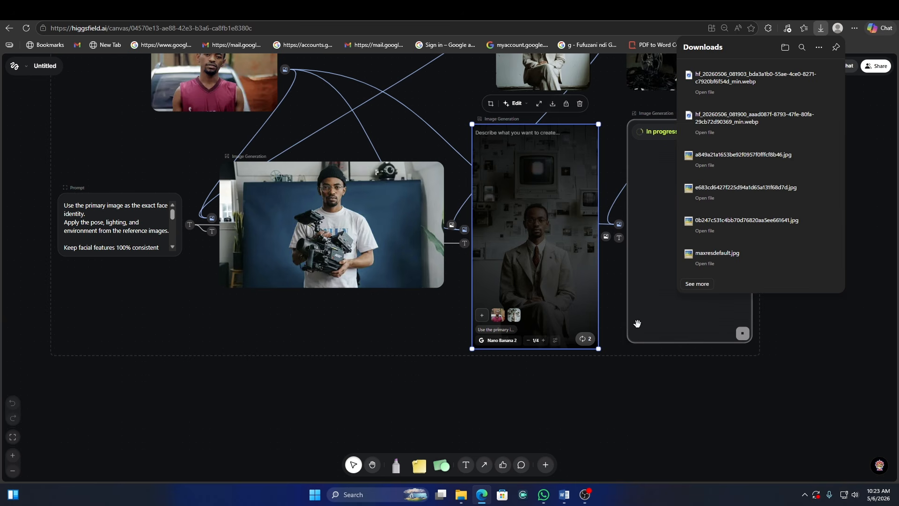
scroll(562, 380, "down", 2)
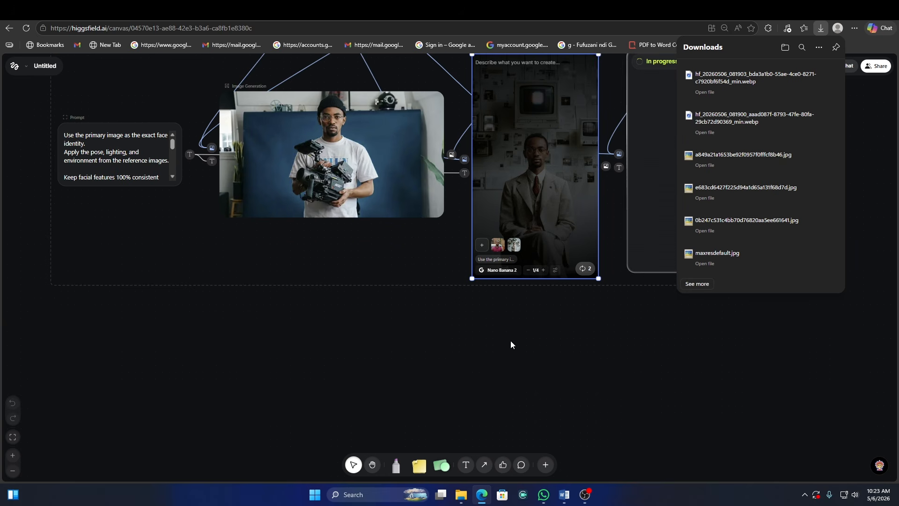
scroll(510, 345, "down", 4)
scroll(509, 341, "up", 6)
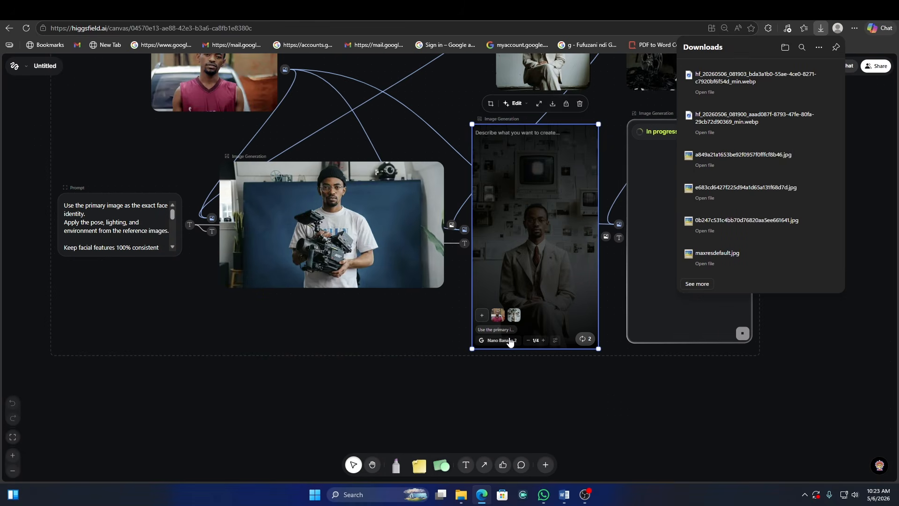
left_click(610, 420)
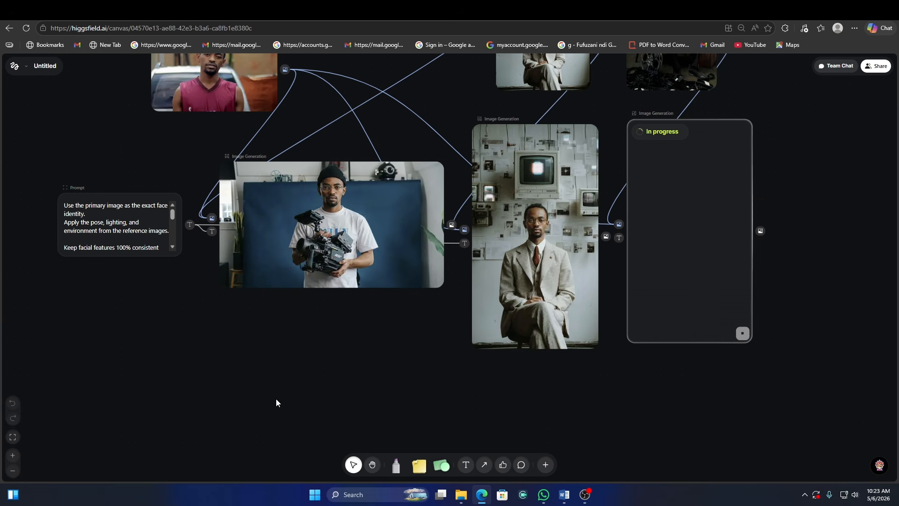
- Insert the downloaded cameraman image from the Downloads folder in File Explorer onto the empty canvas area beyond the third Image Generation node
left_click(372, 465)
left_click_drag(583, 410, 442, 419)
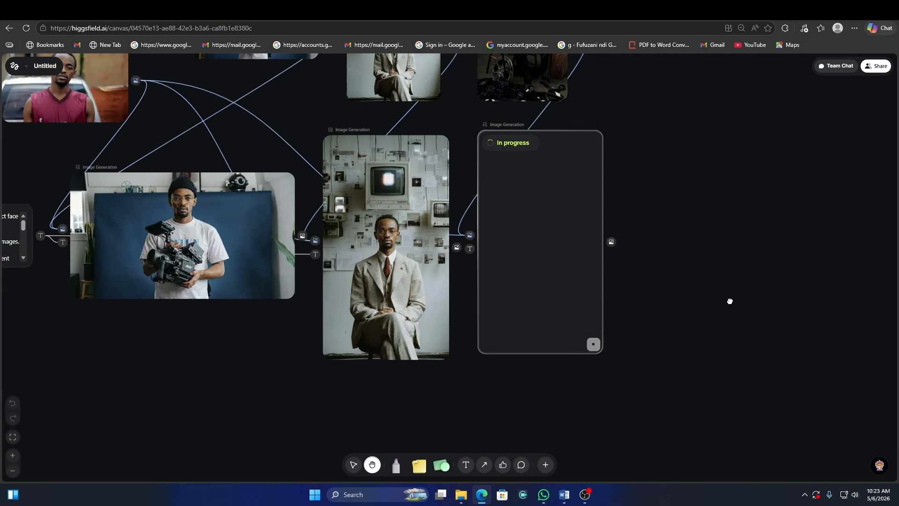
left_click_drag(729, 301, 500, 267)
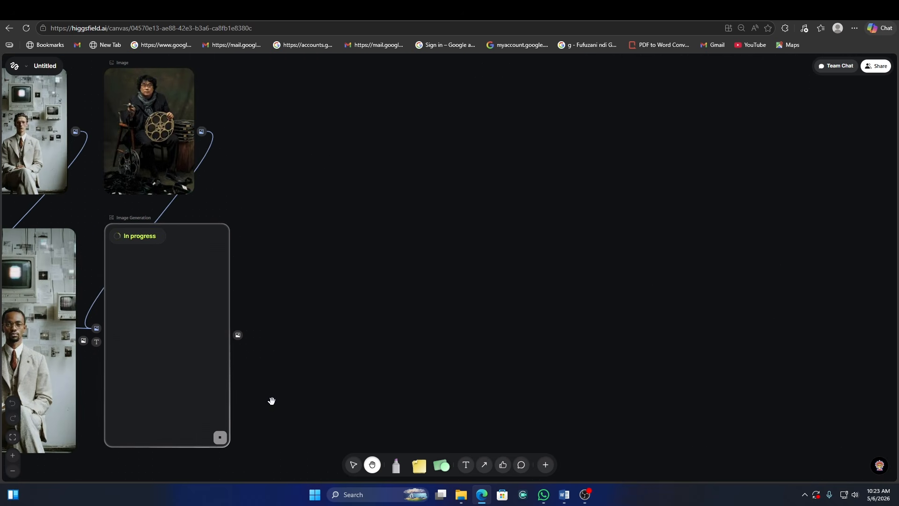
left_click(355, 465)
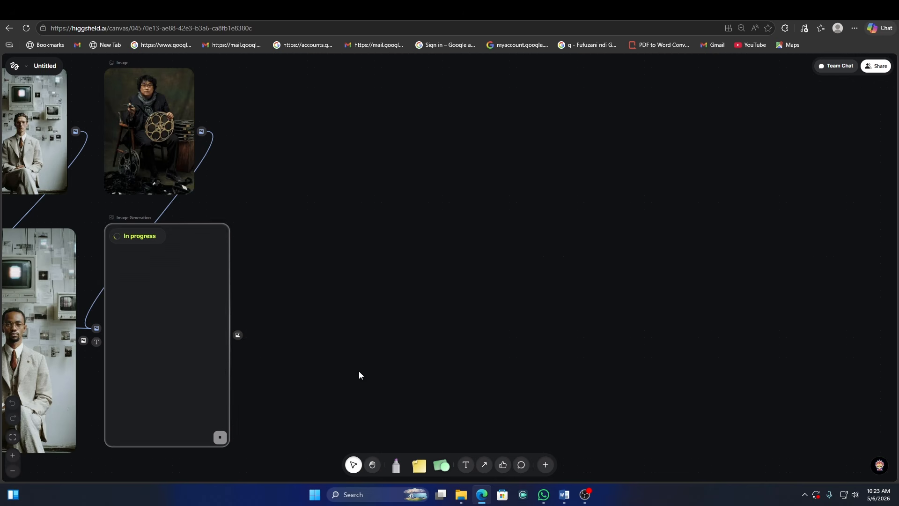
left_click(460, 496)
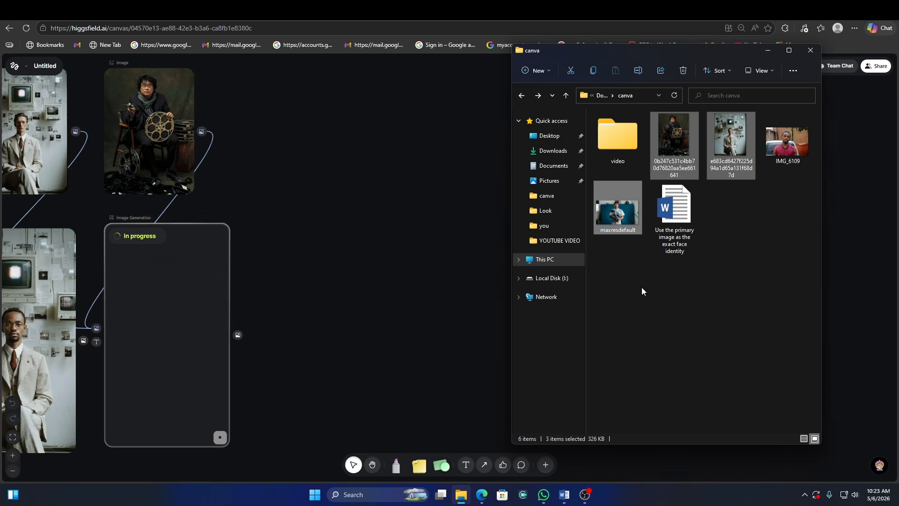
left_click(553, 151)
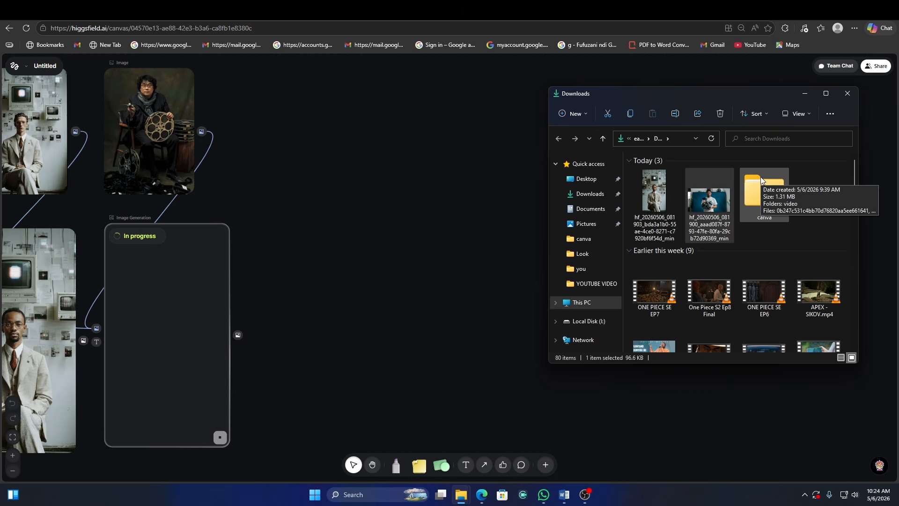
left_click_drag(709, 202, 409, 227)
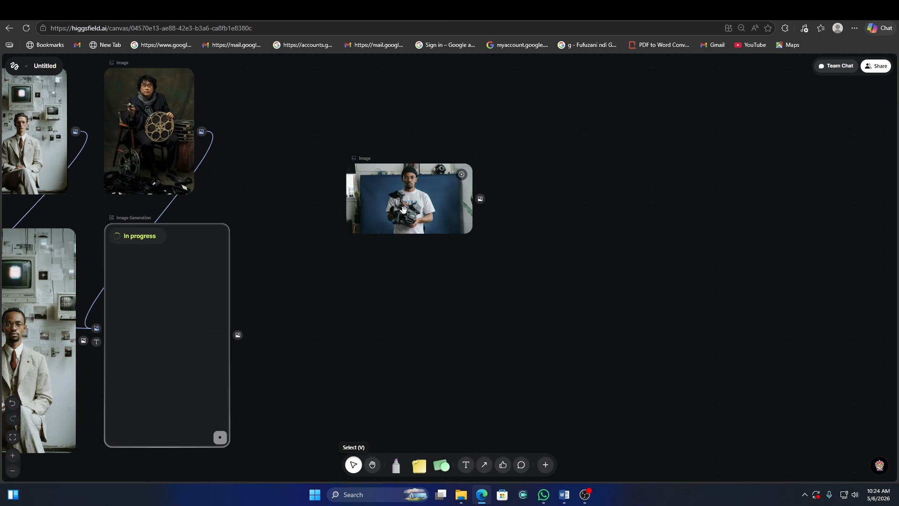
left_click_drag(397, 193, 465, 236)
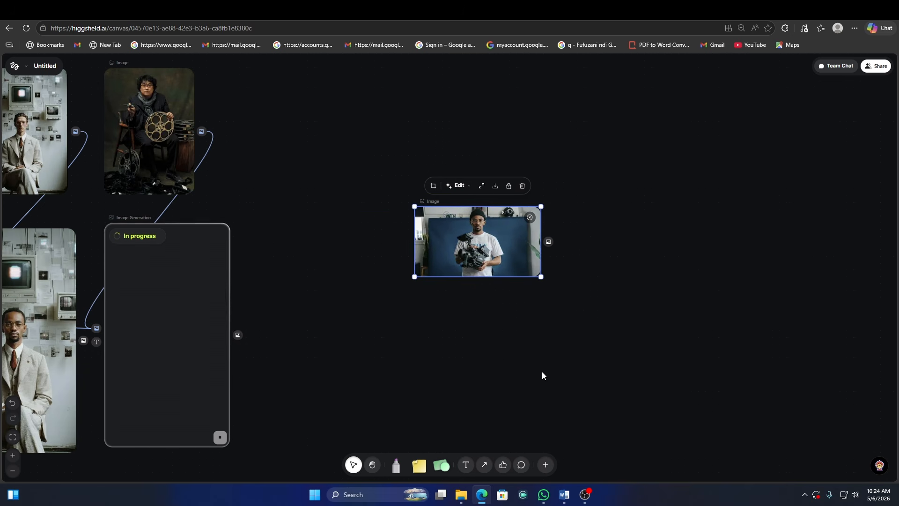
- Add a Prompt node and place it up and to the right of the new cameraman image, clear of it
right_click(495, 352)
left_click(501, 369)
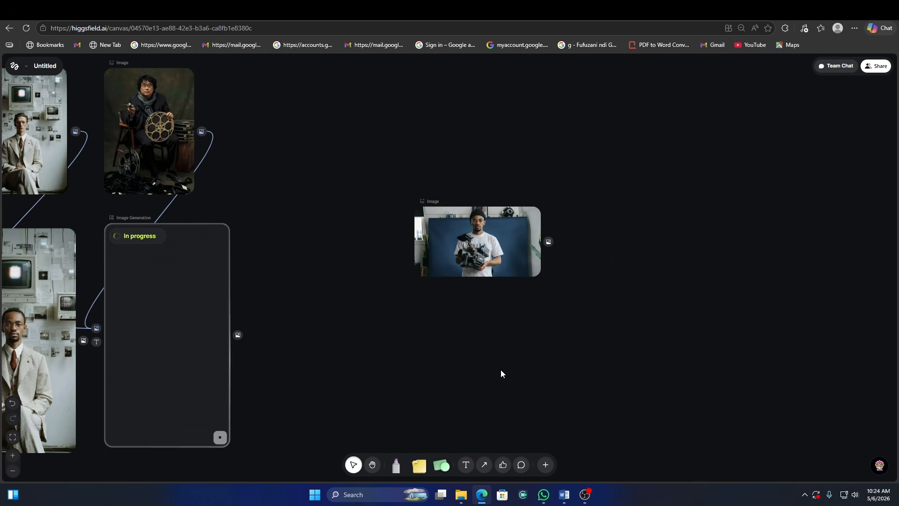
left_click(545, 465)
left_click(512, 266)
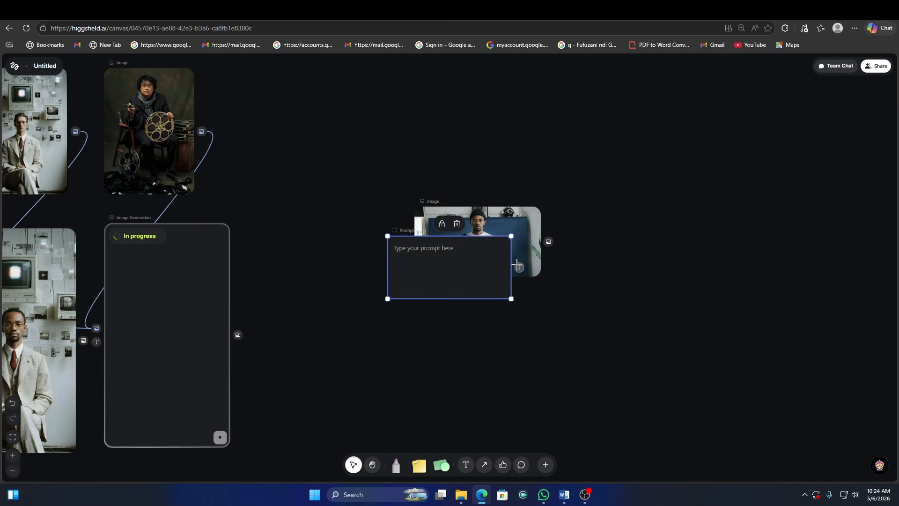
left_click_drag(491, 332, 661, 151)
left_click_drag(491, 226, 481, 221)
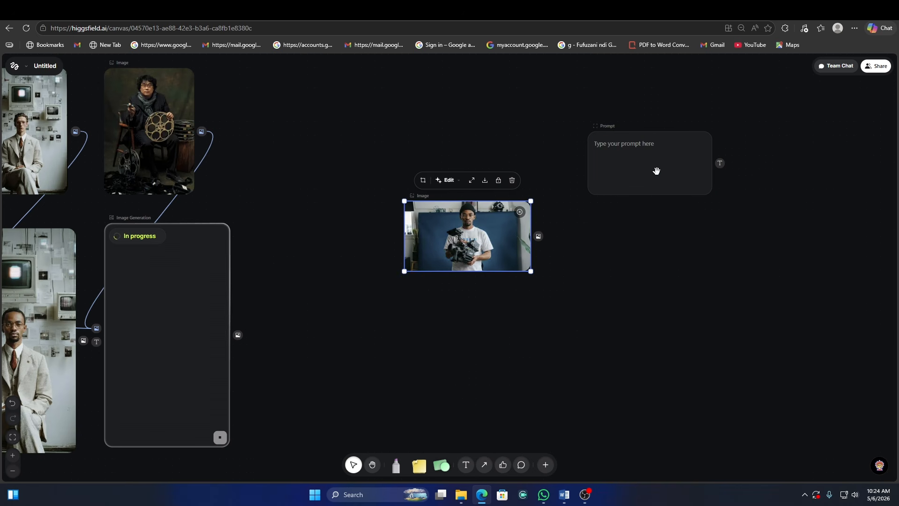
left_click_drag(663, 169, 650, 167)
- Copy the "A filmmaker holding a camera, speaking confidently to the audience" text from the Word document into the new Prompt node and read it through
key("alt+Tab")
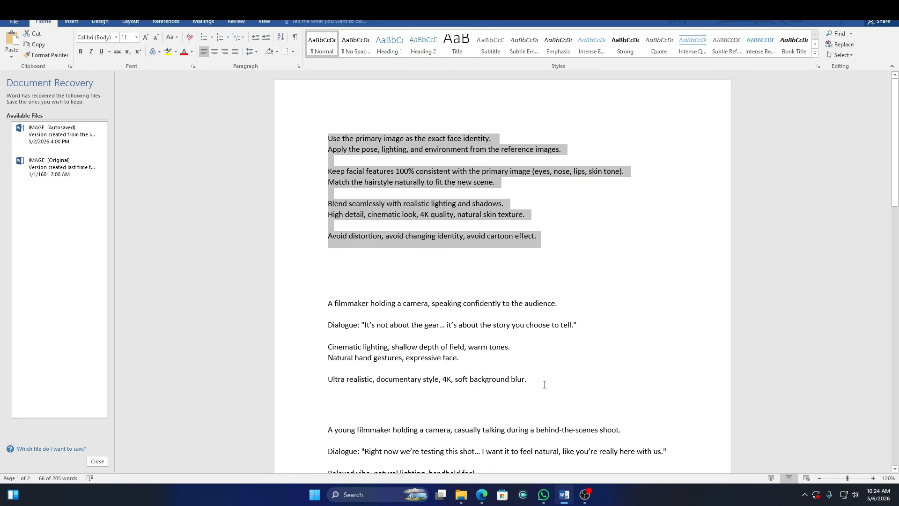
left_click_drag(543, 384, 330, 301)
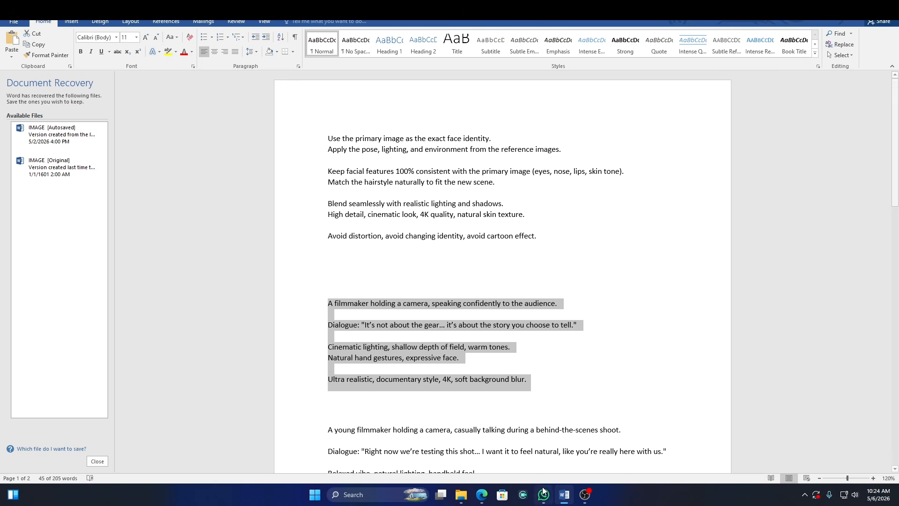
left_click(482, 495)
left_click(609, 147)
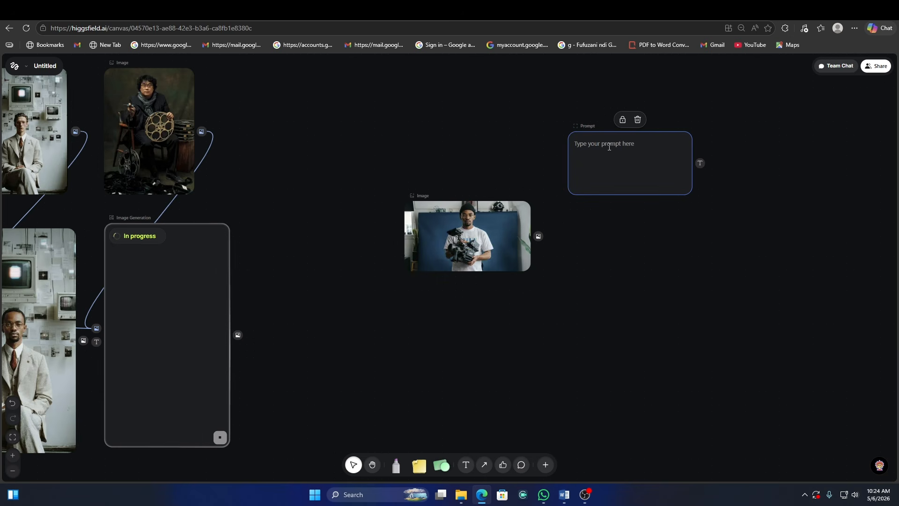
key("ctrl+v")
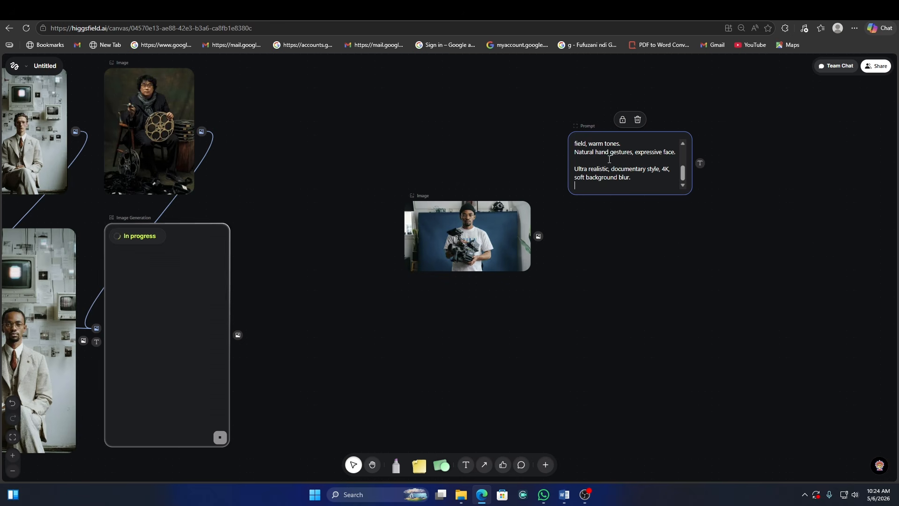
scroll(617, 159, "up", 5)
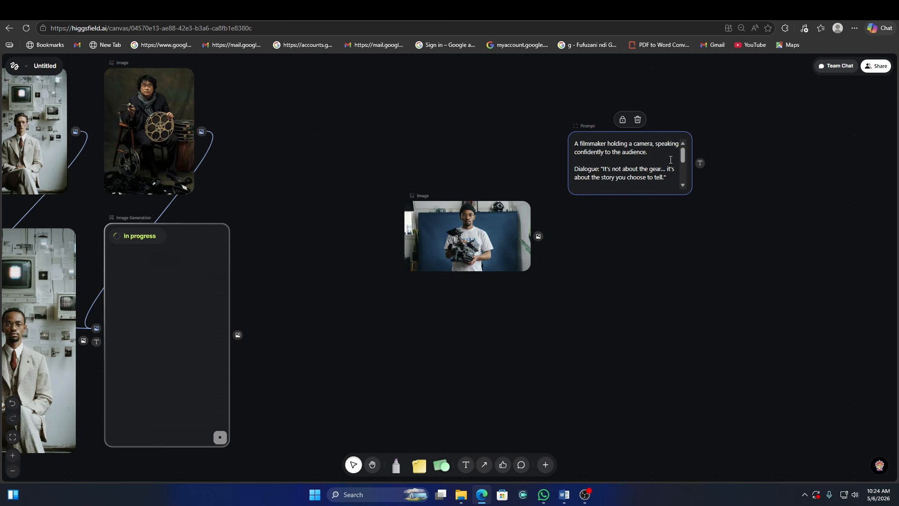
scroll(628, 162, "down", 3)
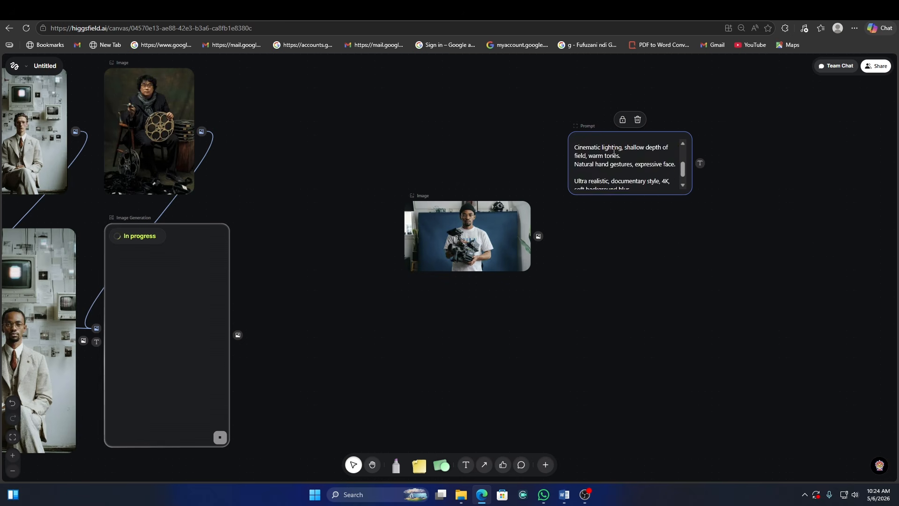
scroll(611, 156, "up", 3)
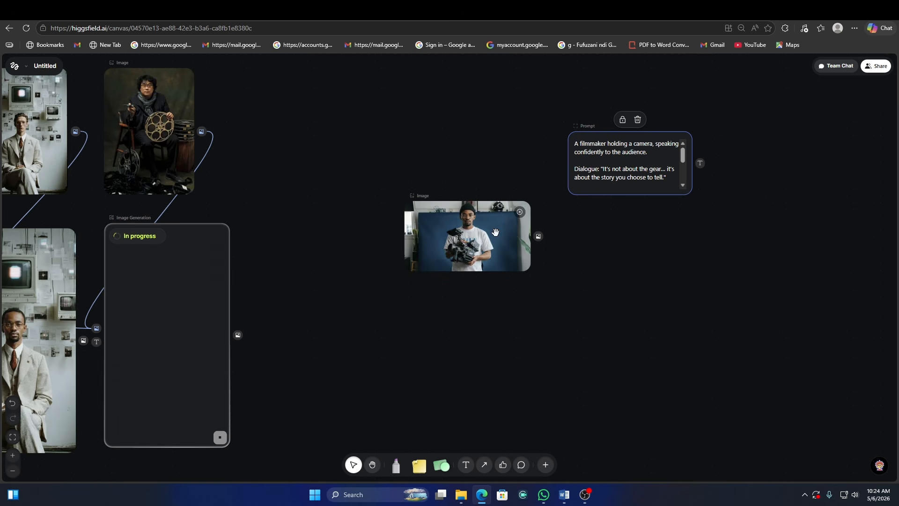
scroll(637, 176, "down", 3)
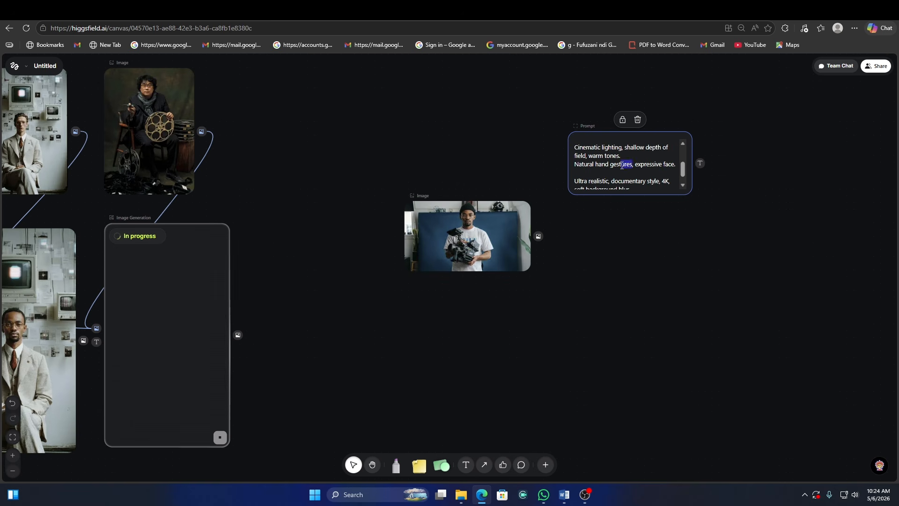
left_click(644, 244)
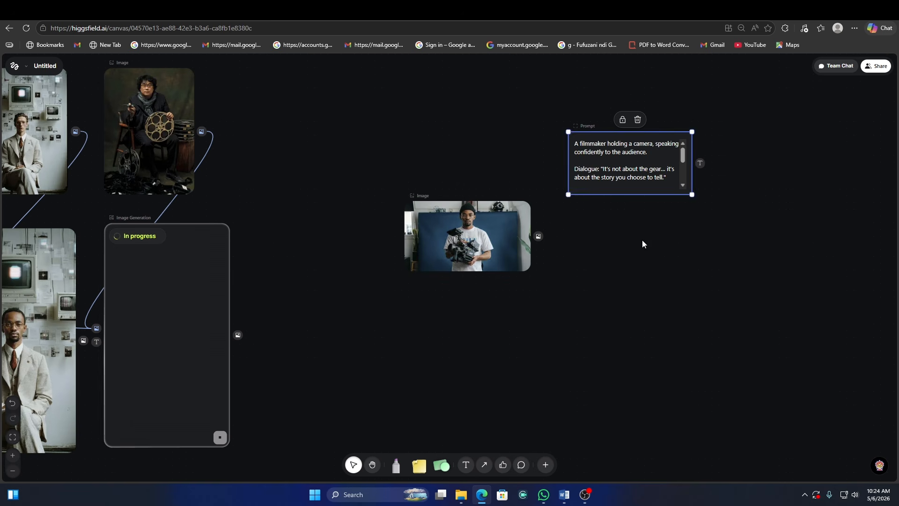
- Add a second Prompt node in line beside the first, and shift the cameraman image and both Prompt nodes slightly left
left_click(545, 465)
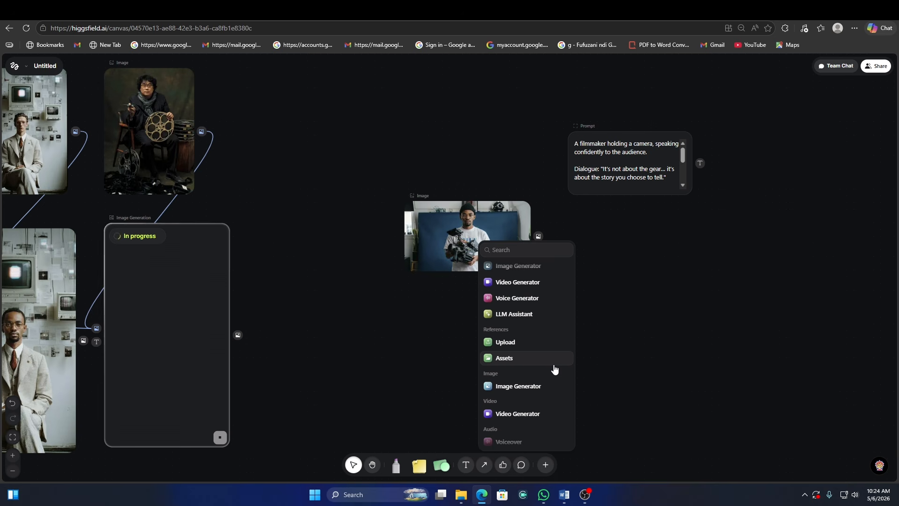
scroll(524, 274, "up", 1)
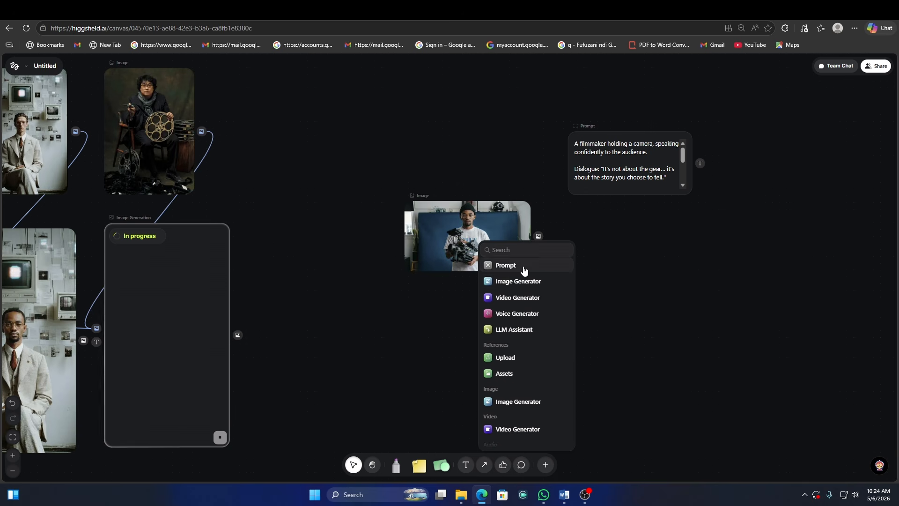
left_click(524, 265)
left_click(789, 162)
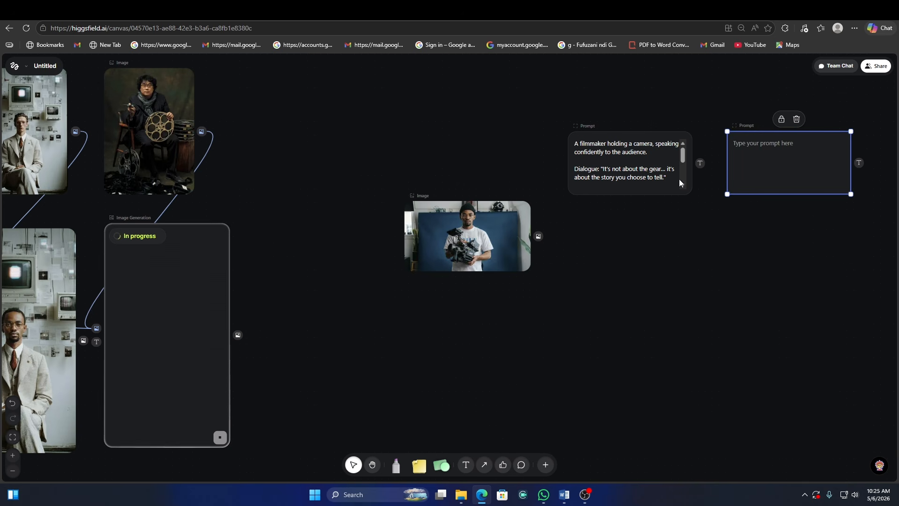
left_click_drag(468, 237, 437, 237)
left_click_drag(658, 169, 630, 170)
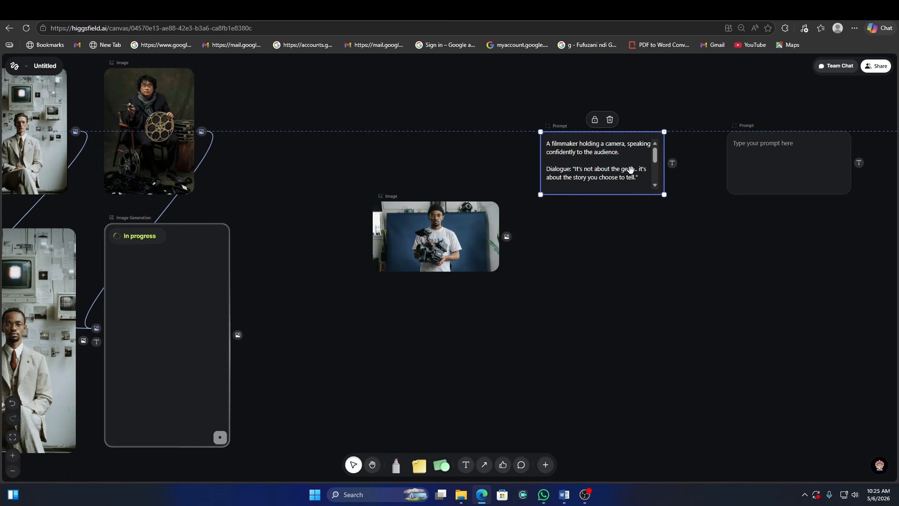
left_click_drag(768, 166, 741, 166)
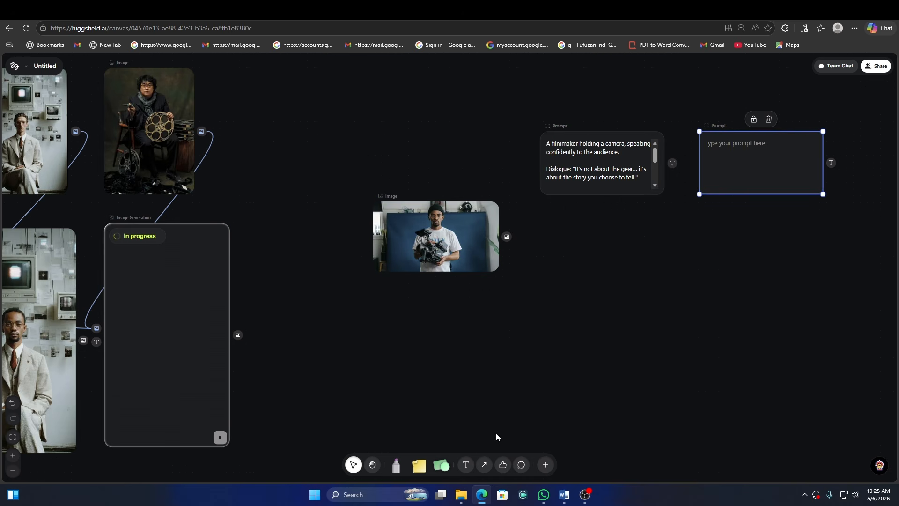
- Copy the "A young filmmaker holding a camera" behind-the-scenes text from the Word document into the empty second Prompt node
left_click(564, 495)
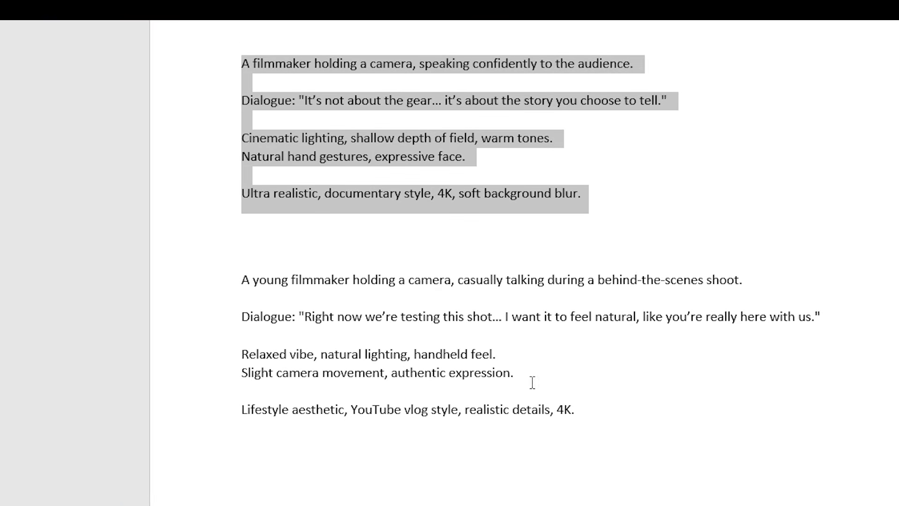
left_click_drag(582, 411, 224, 271)
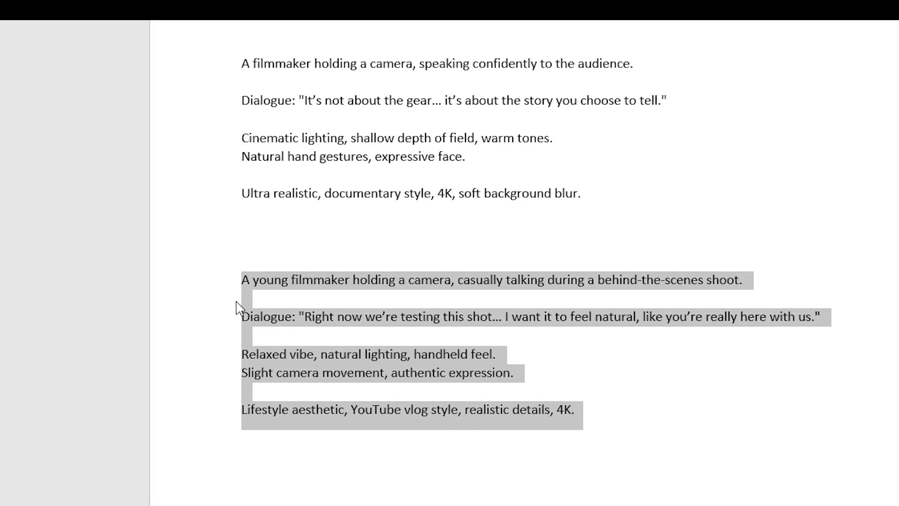
left_click(482, 495)
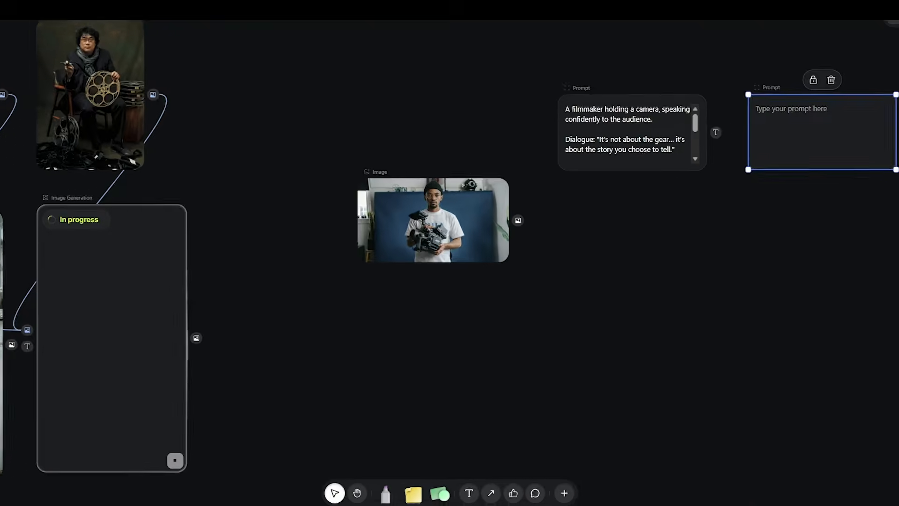
left_click(750, 167)
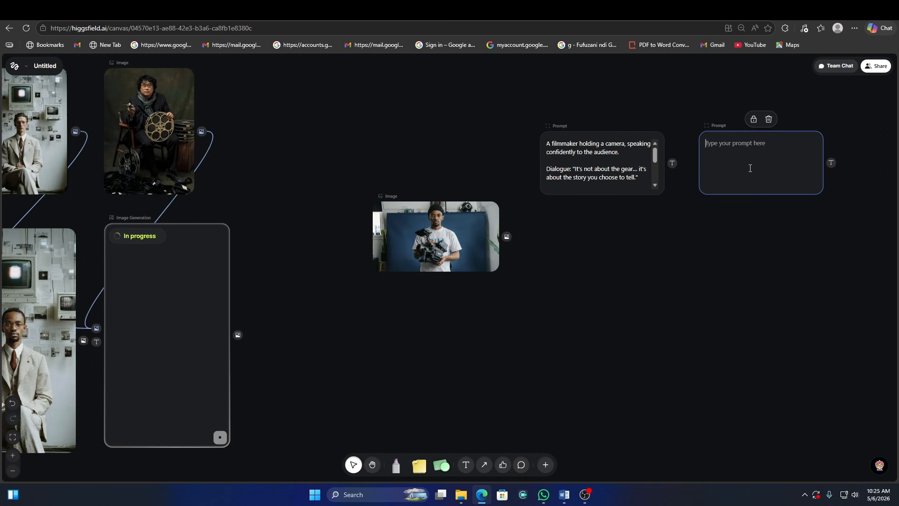
key("ctrl+v")
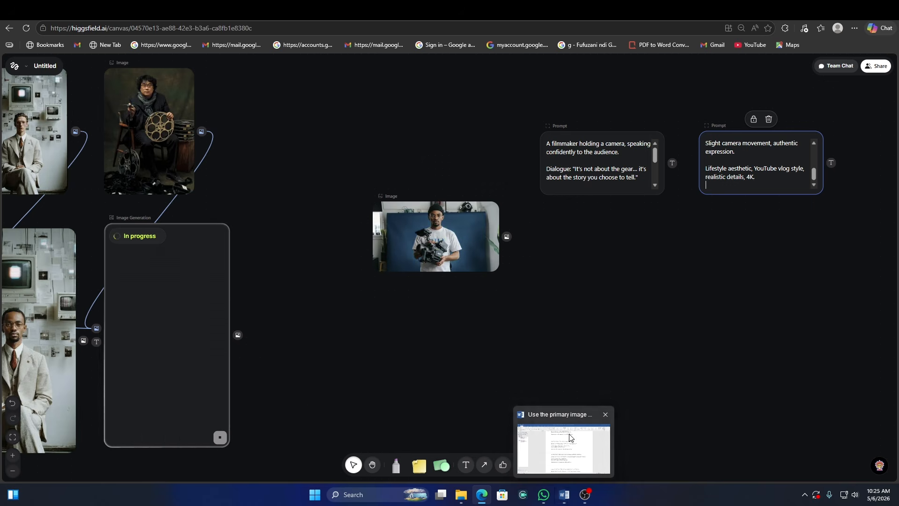
- Copy the "A professional filmmaker holding a camera" commercial text from the Word document into a new third Prompt node
left_click(567, 503)
scroll(486, 412, "down", 5)
scroll(499, 423, "down", 1)
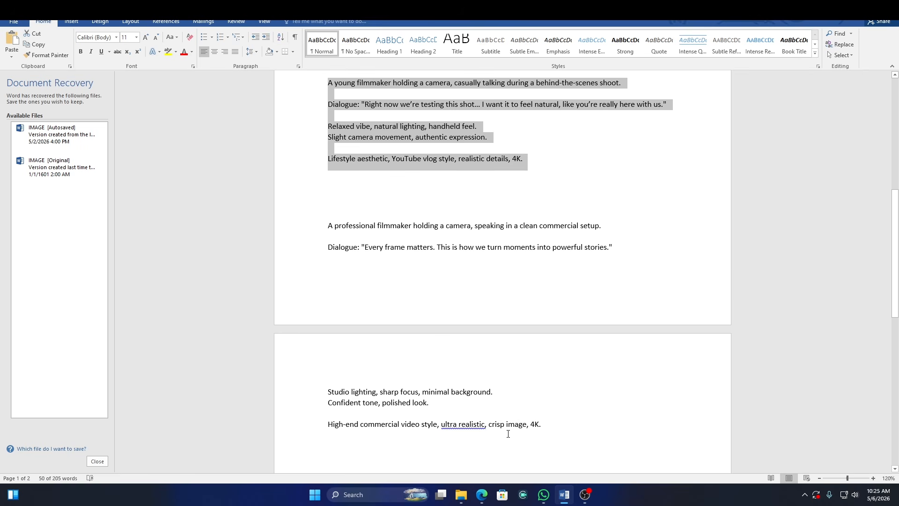
left_click_drag(493, 415, 316, 227)
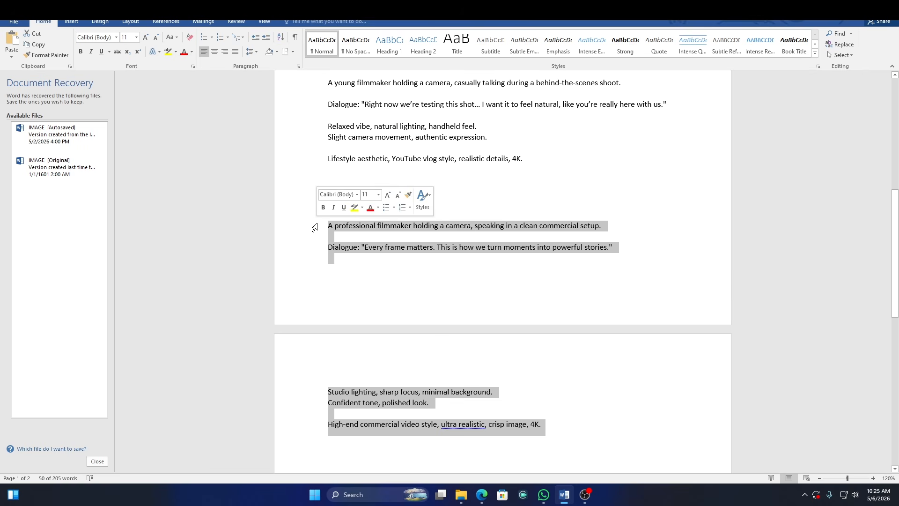
left_click(480, 495)
left_click(545, 464)
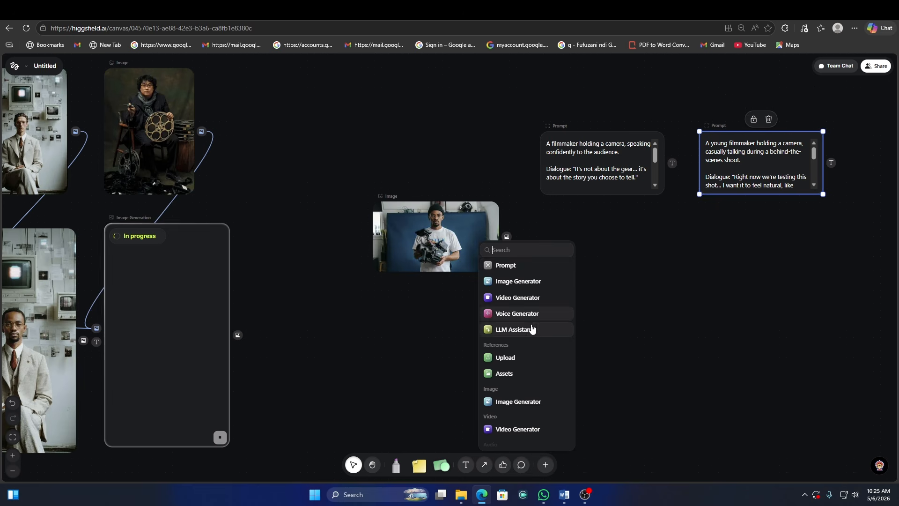
left_click(512, 261)
left_click_drag(510, 259, 892, 253)
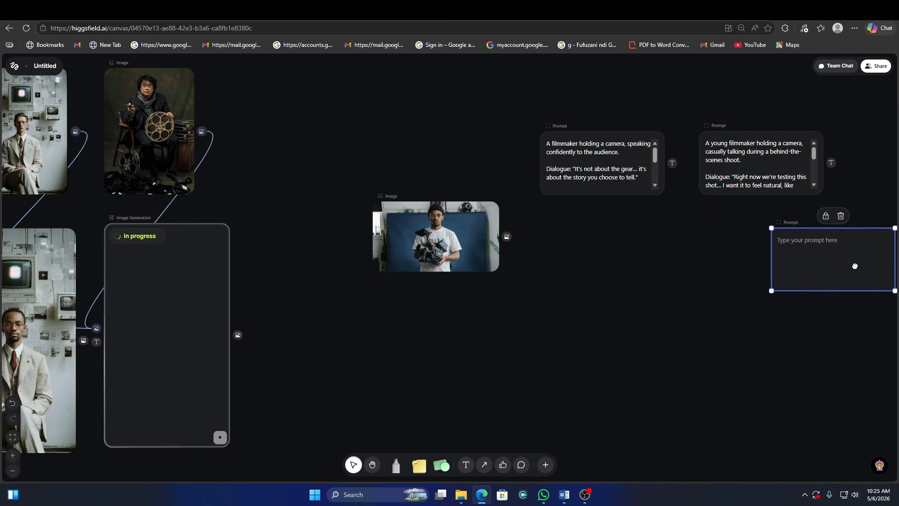
left_click(834, 259)
key("ctrl+v")
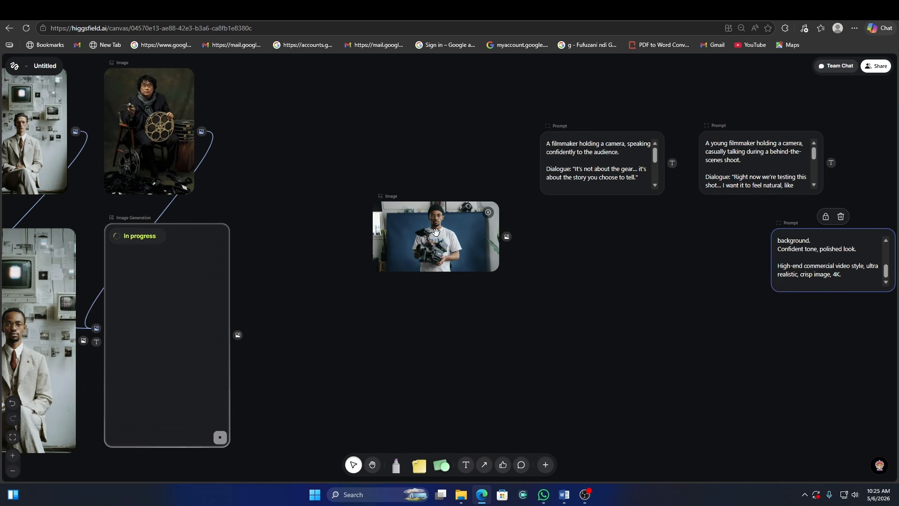
- Shift the cameraman image and first two Prompt nodes left, and line the third Prompt node up beside them in one row
left_click_drag(616, 150, 578, 160)
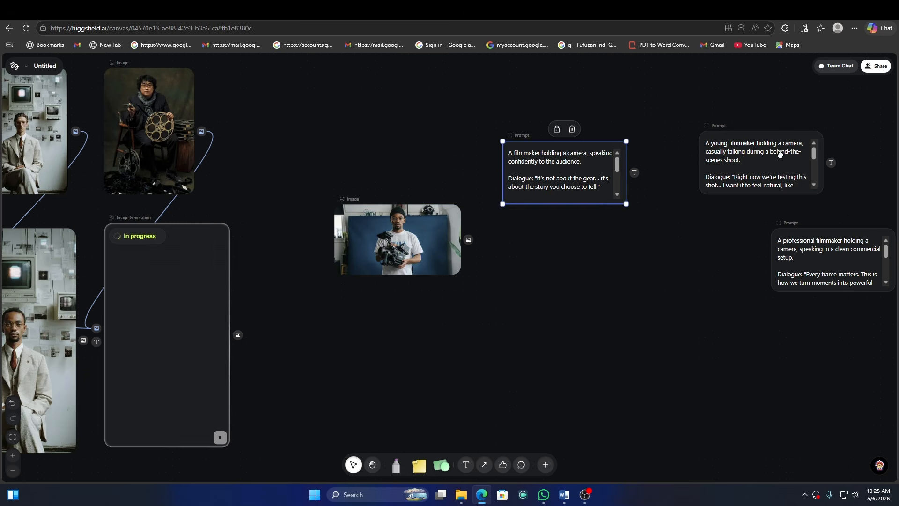
left_click_drag(778, 151, 726, 161)
left_click_drag(817, 239, 837, 150)
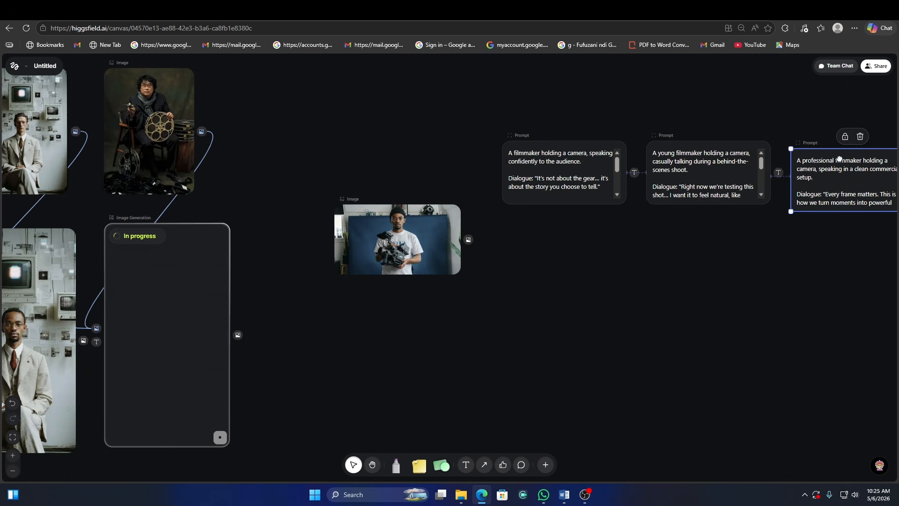
- Add a Video Generator node and place it below the first Prompt node, clear of the cameraman image
left_click(372, 465)
left_click_drag(586, 316, 528, 326)
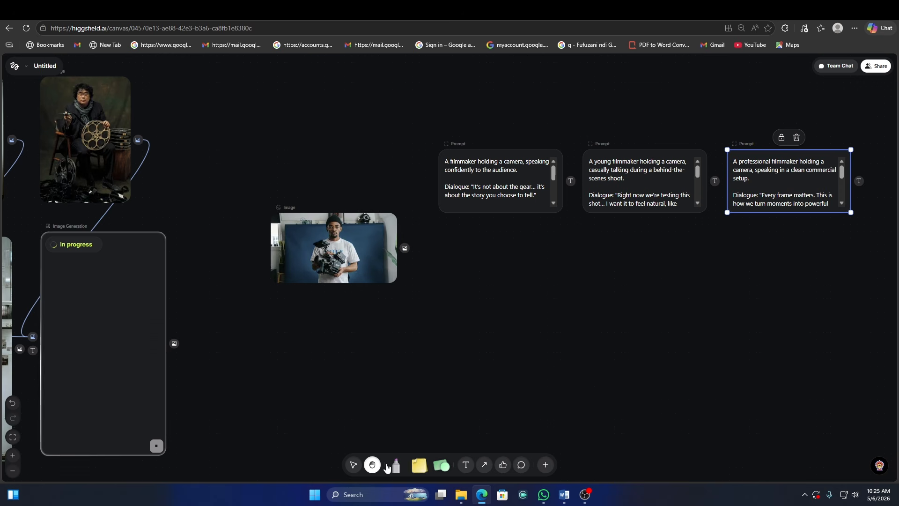
left_click(546, 465)
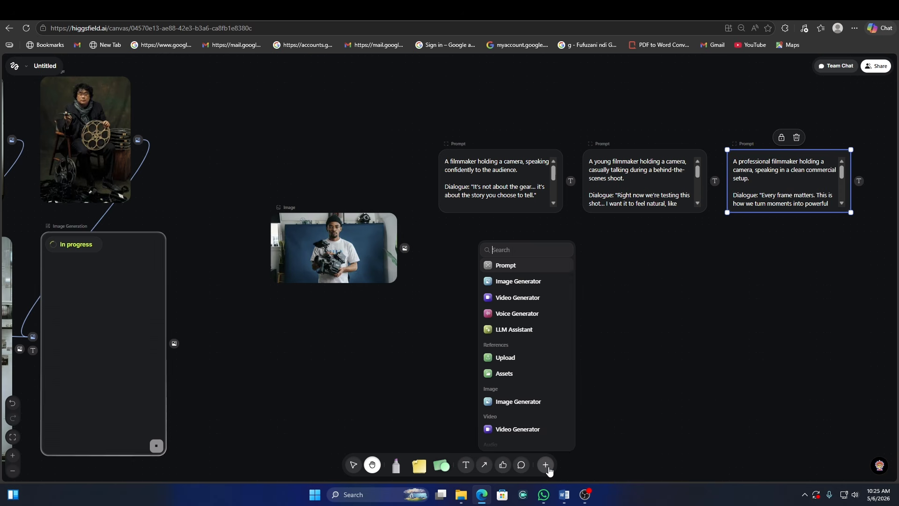
left_click(526, 299)
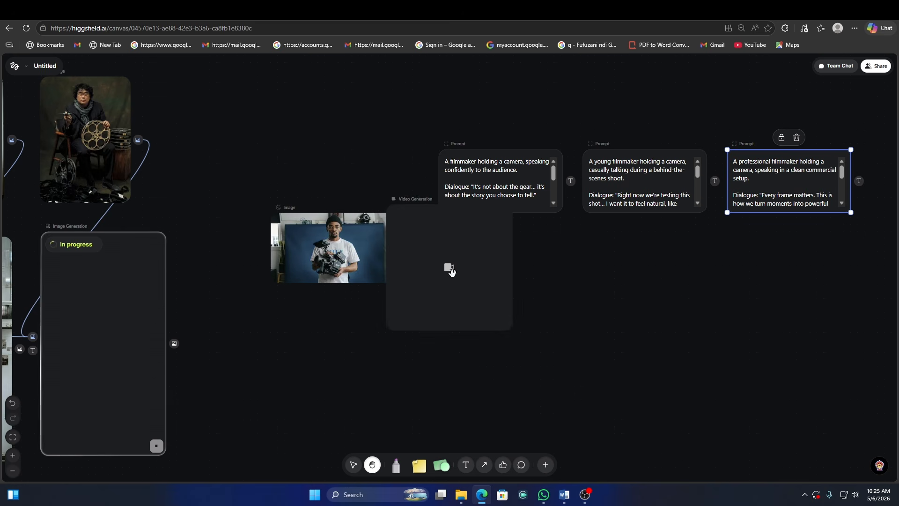
left_click_drag(458, 238, 434, 206)
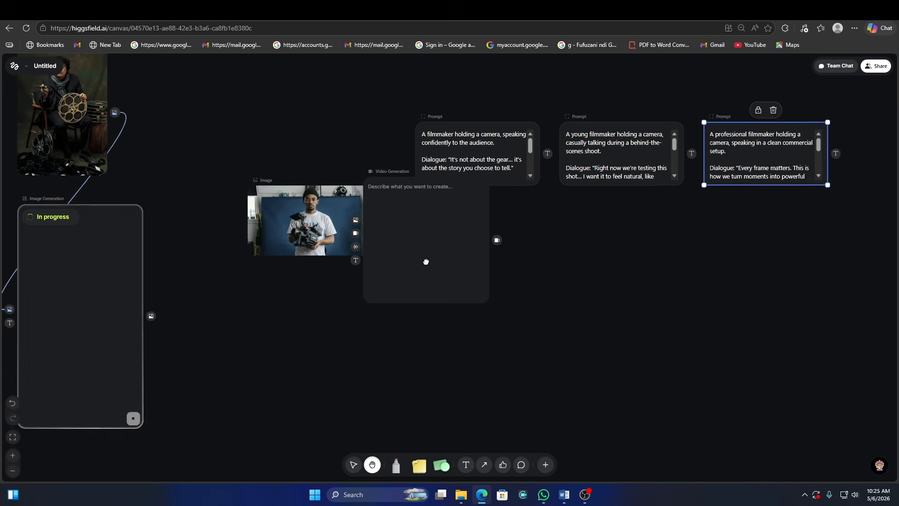
left_click(353, 464)
left_click(423, 206)
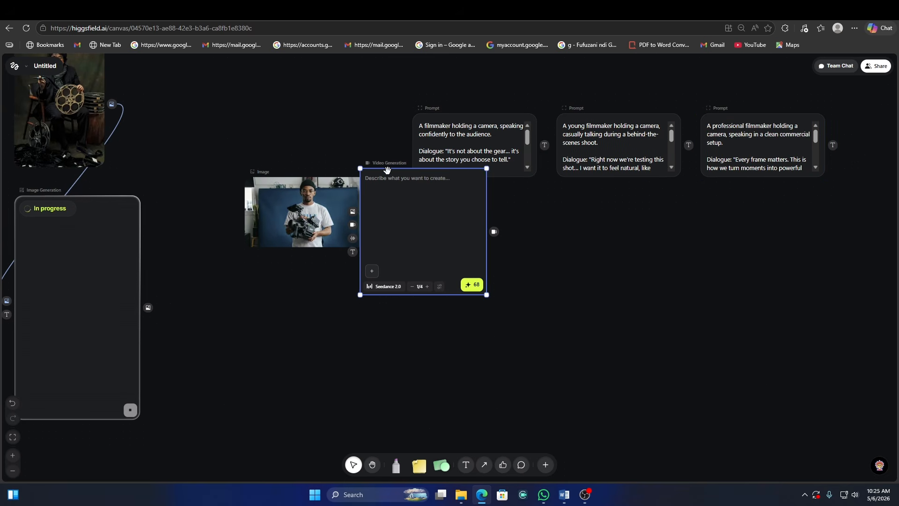
left_click_drag(417, 160, 487, 259)
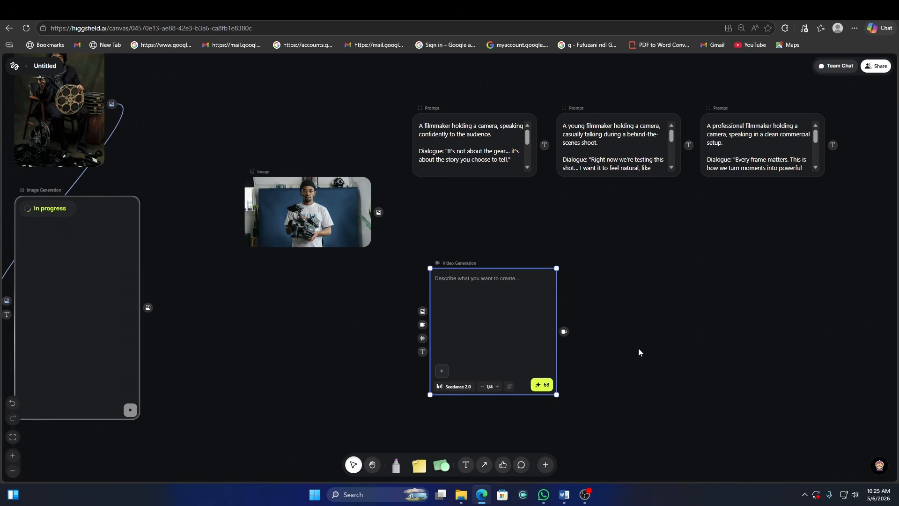
left_click_drag(505, 307, 489, 303)
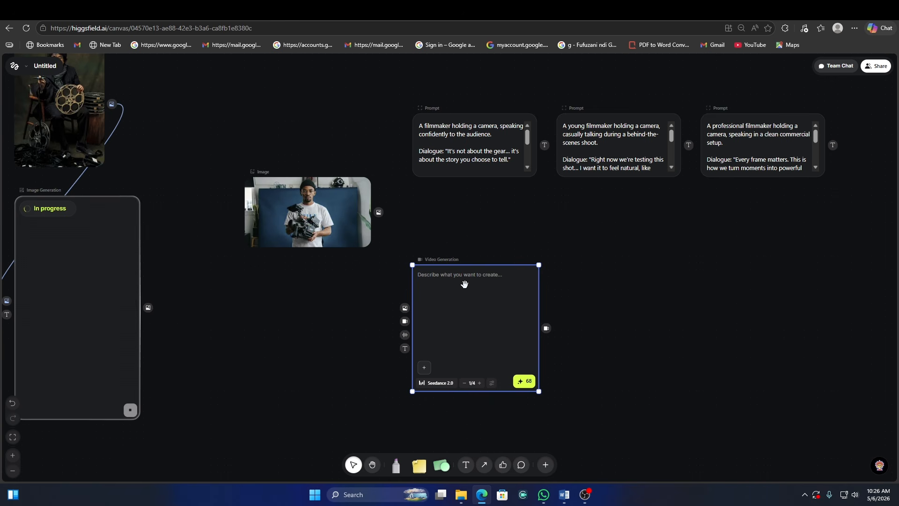
- Duplicate the Video Generation node twice and place the copies in a row beside it, under the second and third Prompt nodes
left_click(637, 308)
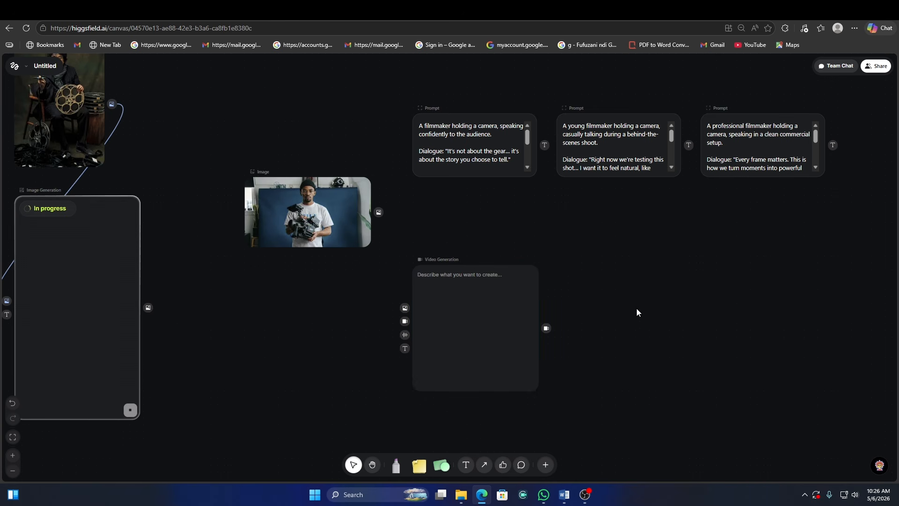
key("ctrl+v")
left_click_drag(635, 301, 621, 321)
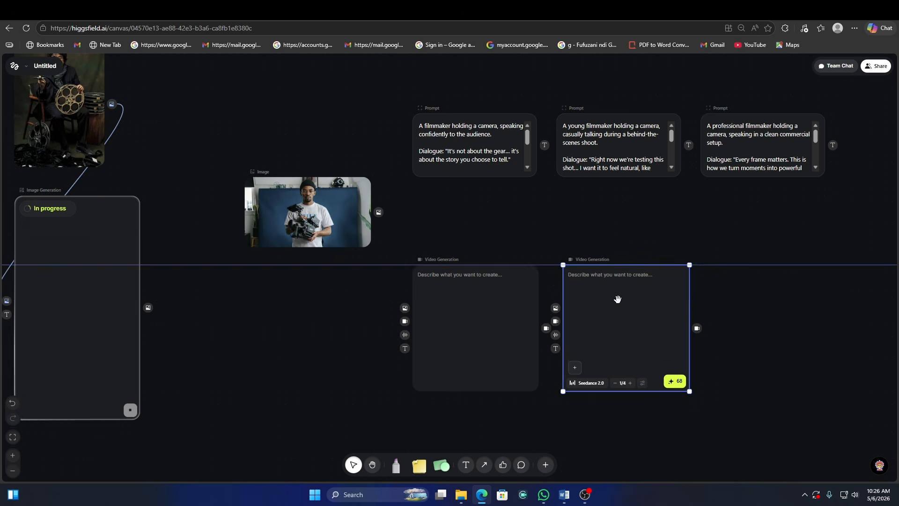
key("ctrl+v")
left_click_drag(618, 295, 778, 315)
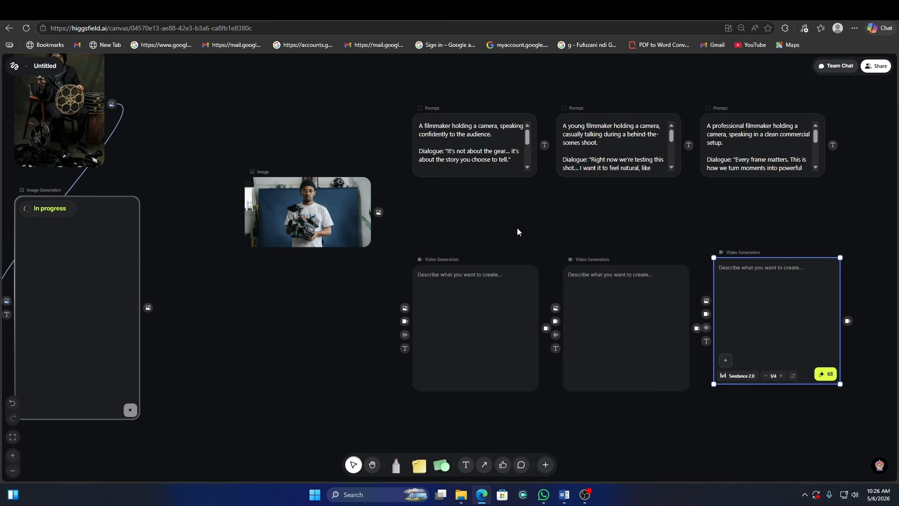
- Connect the cameraman image's output to the image input of all three Video Generation nodes
left_click(350, 218)
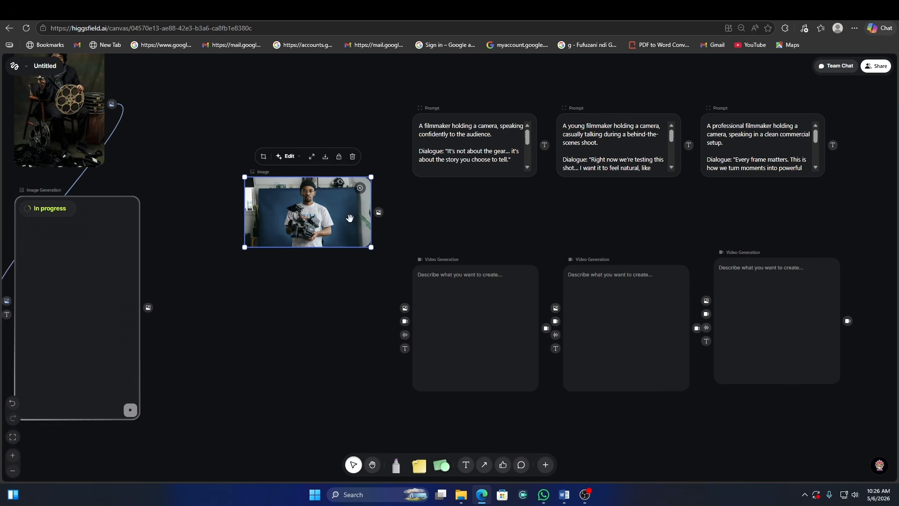
left_click_drag(379, 212, 405, 308)
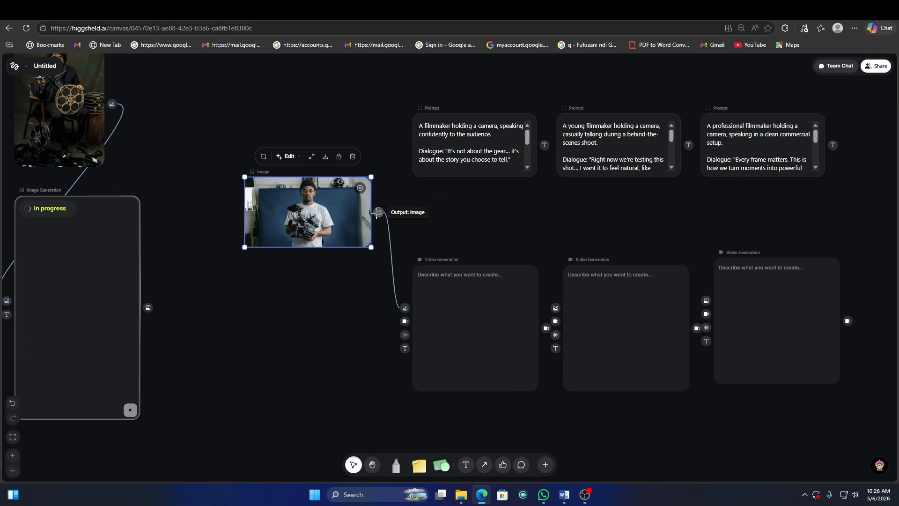
left_click_drag(379, 212, 555, 307)
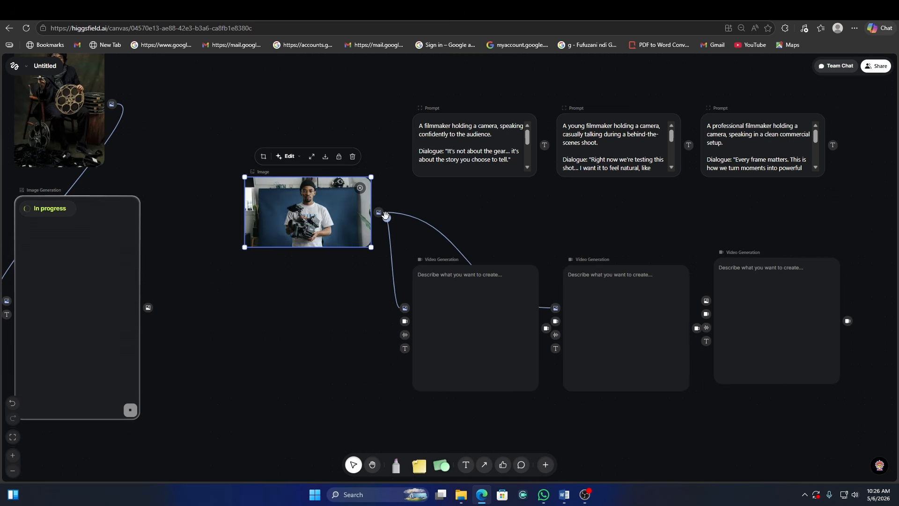
left_click_drag(380, 212, 706, 301)
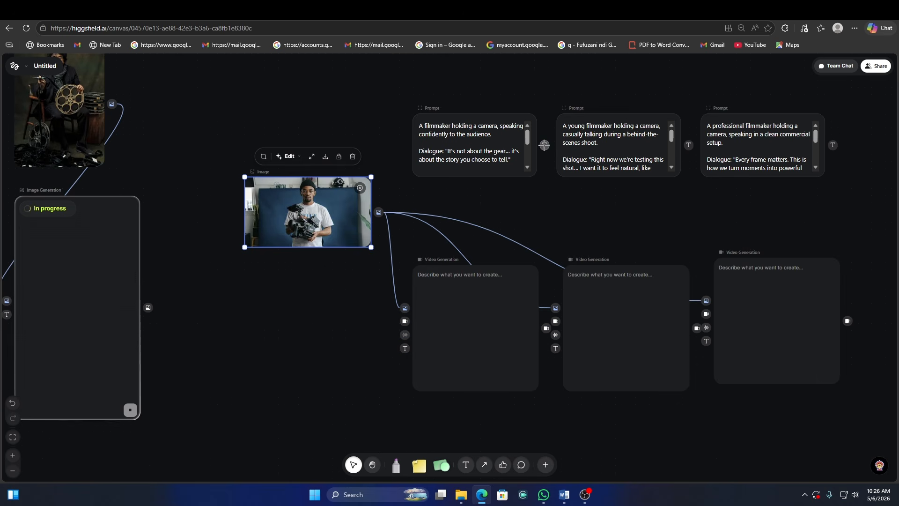
- Connect each of the three Prompt nodes to the text input of the Video Generation node below it
left_click_drag(544, 145, 405, 348)
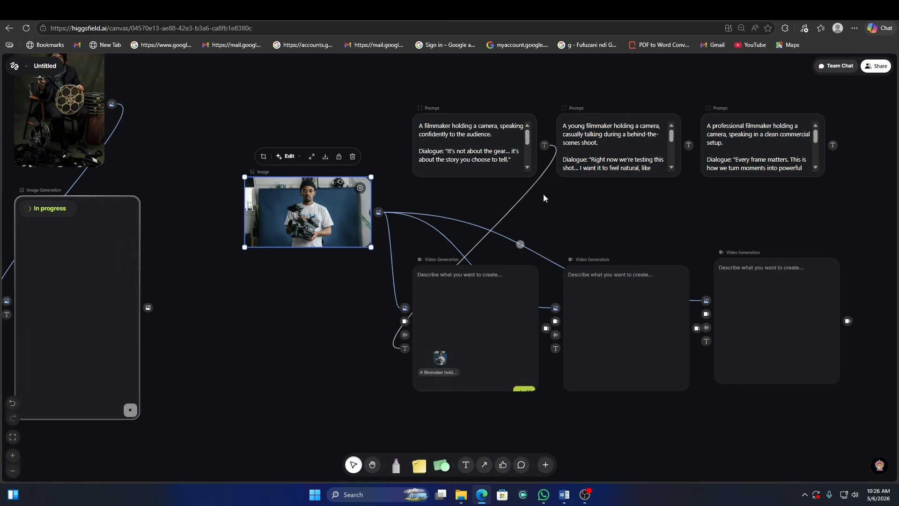
left_click_drag(690, 147, 555, 348)
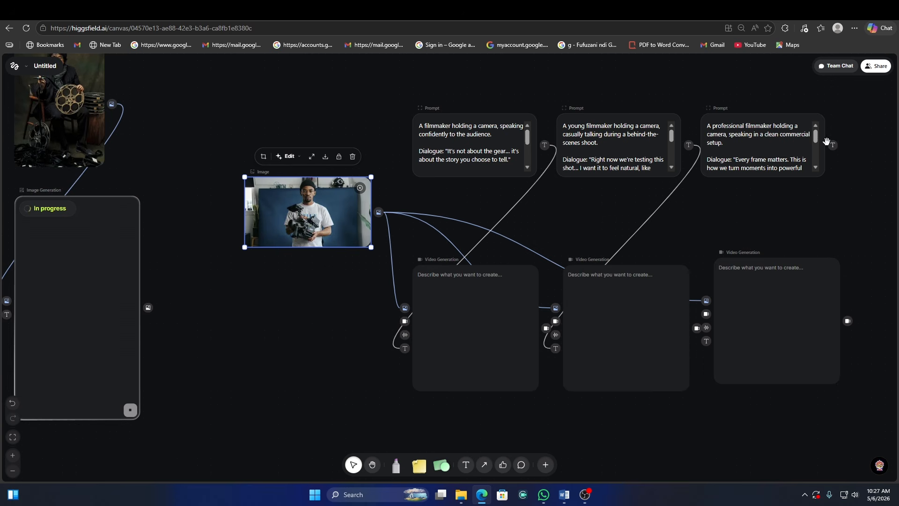
left_click_drag(832, 143, 706, 341)
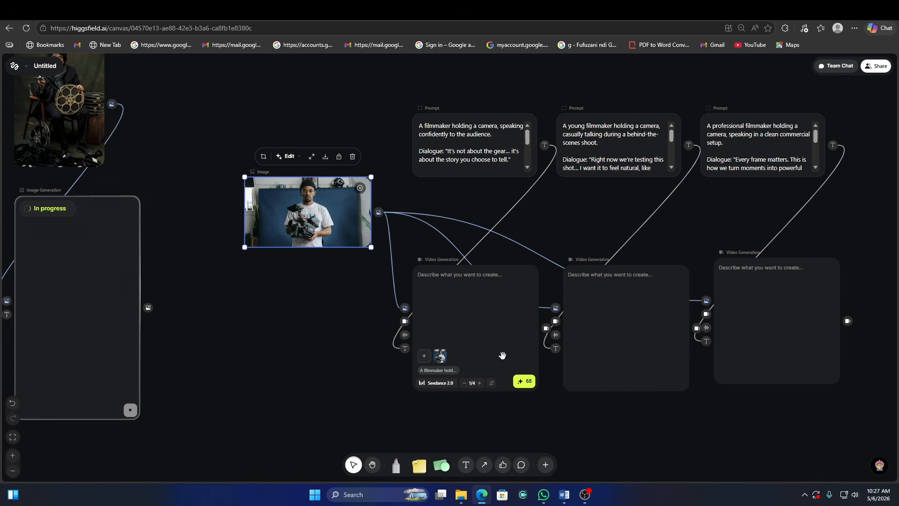
- Set the first Video Generation node's aspect ratio to 16:9 and turn on Generate Audio
left_click(493, 385)
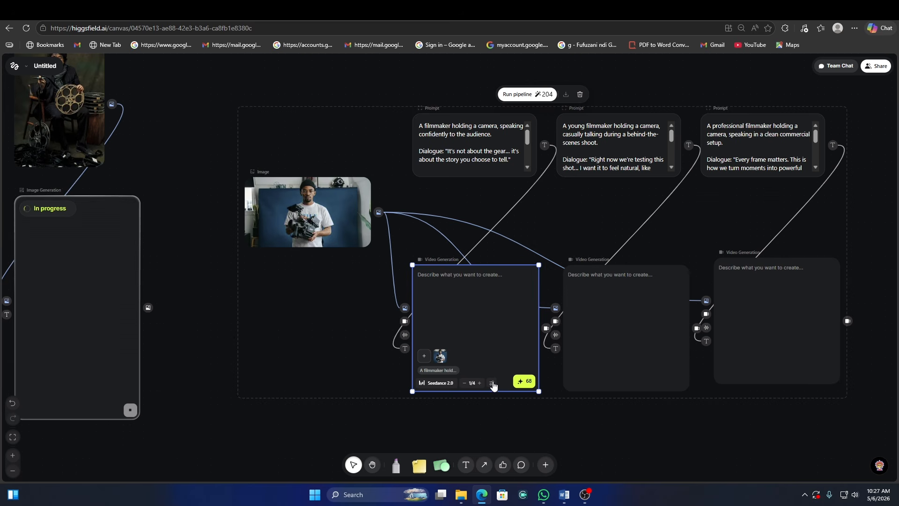
left_click(491, 383)
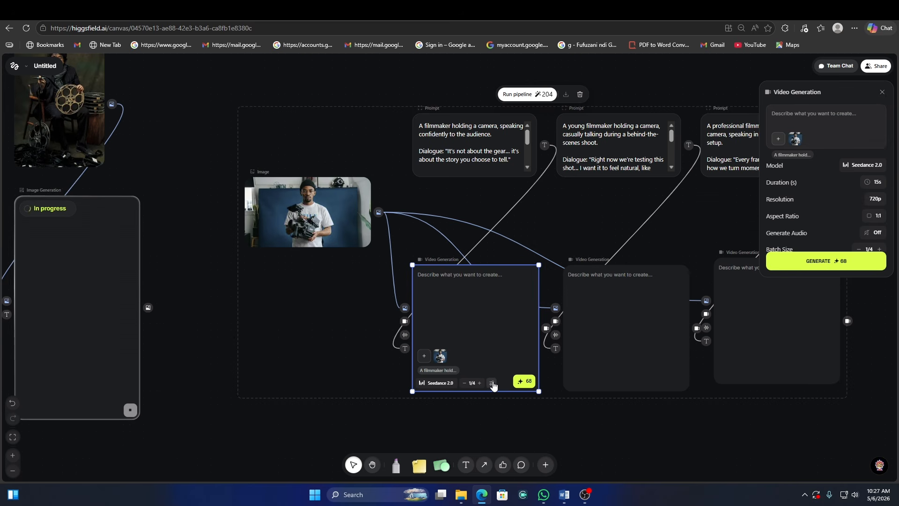
left_click(875, 216)
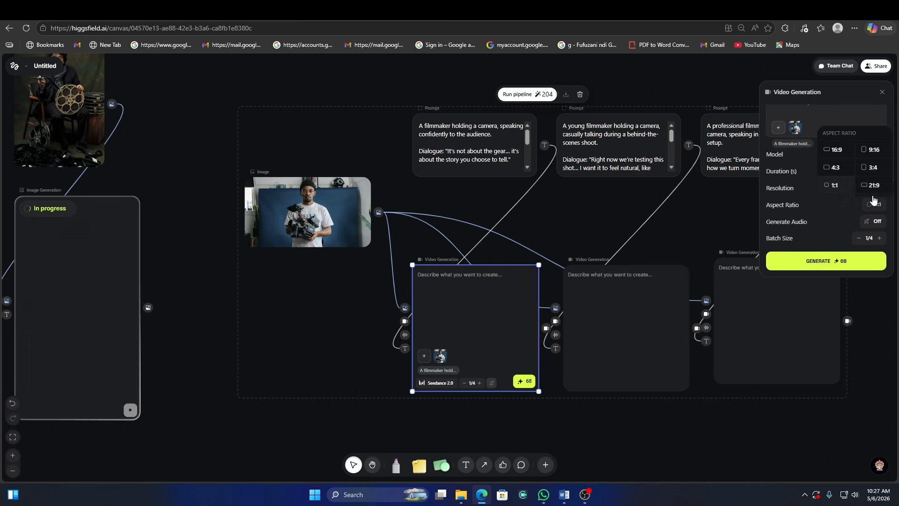
left_click(844, 155)
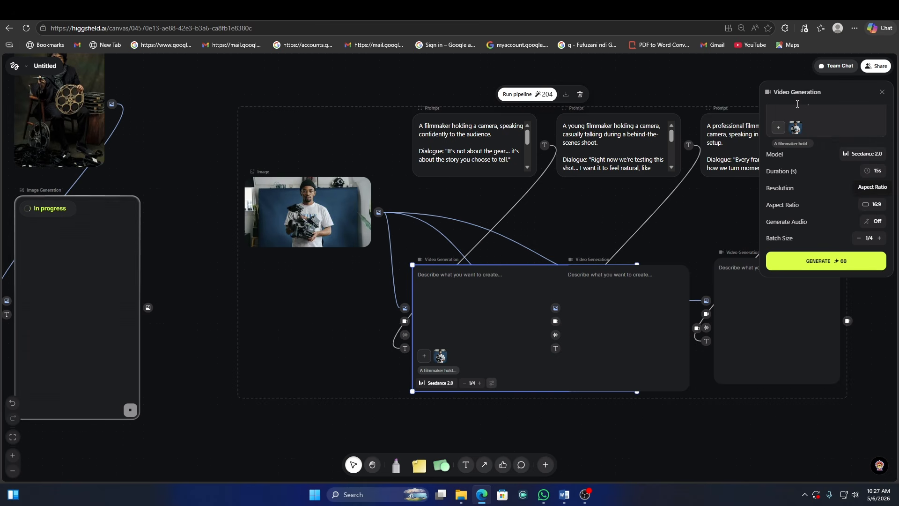
left_click(882, 92)
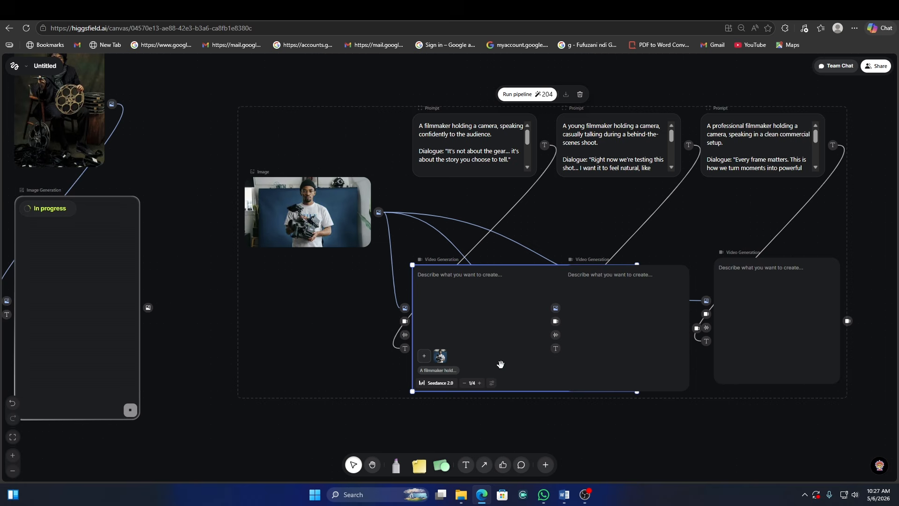
left_click(491, 383)
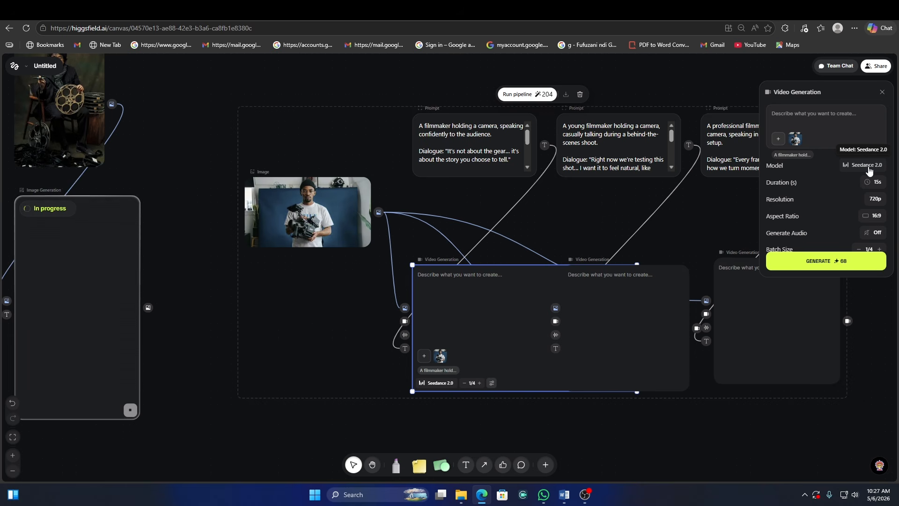
scroll(830, 200, "down", 1)
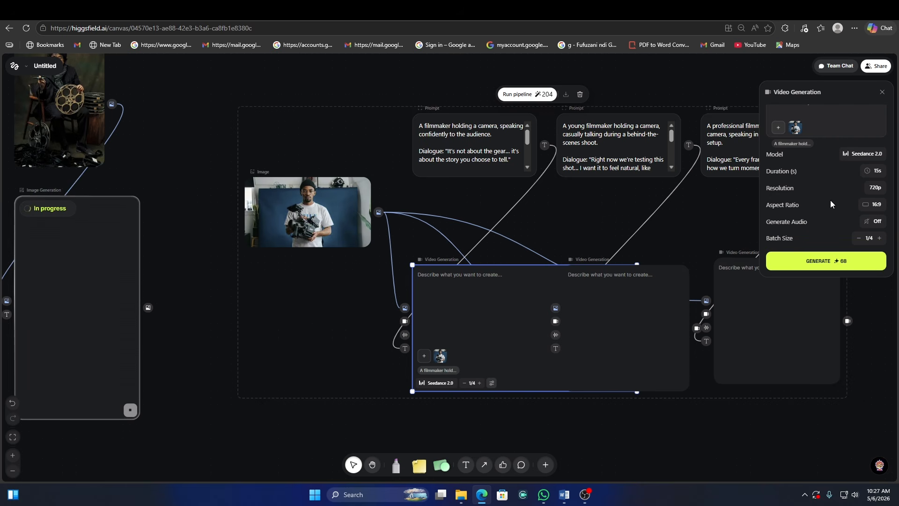
left_click(880, 221)
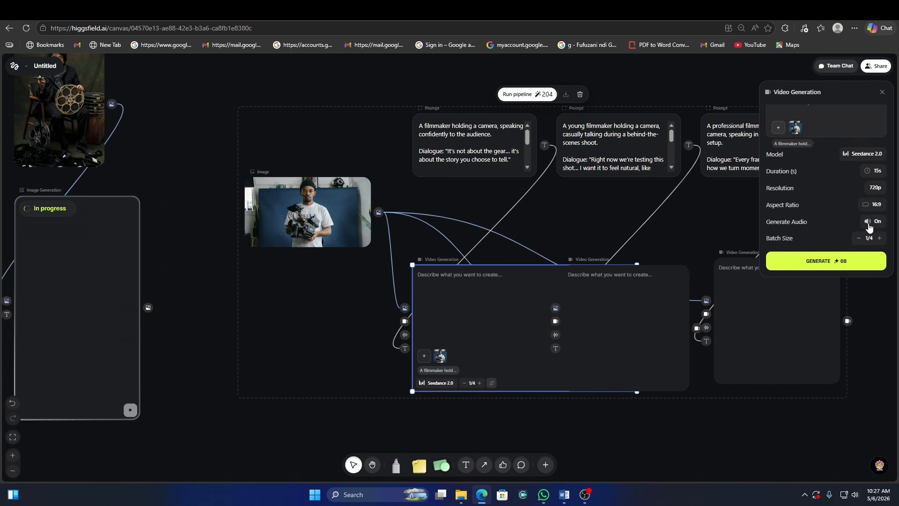
- Set the second Video Generation node's aspect ratio to 16:9 and turn on Generate Audio, keeping the Seedance 2.0 model
mouse_move(629, 375)
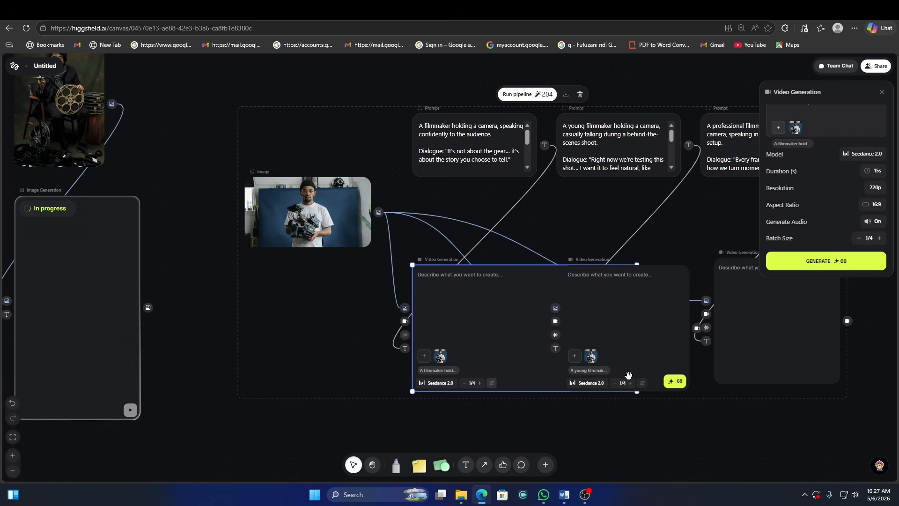
left_click(638, 347)
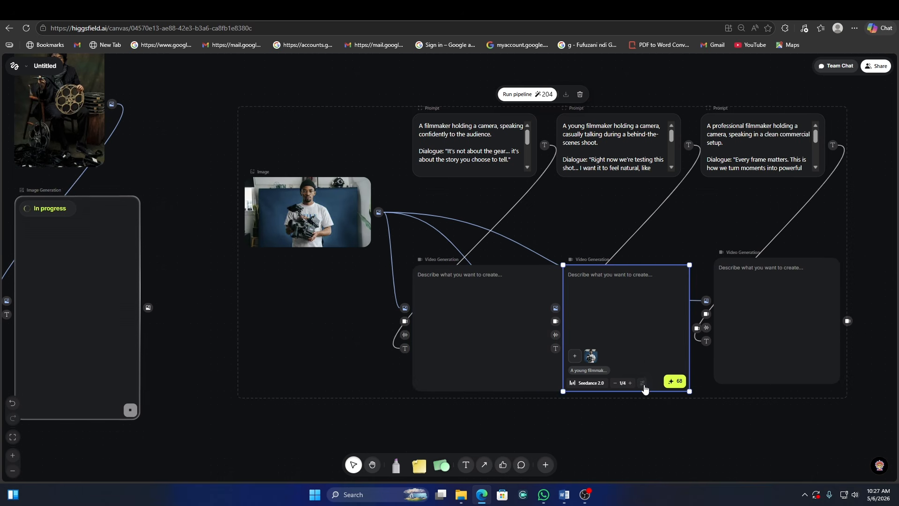
left_click(643, 384)
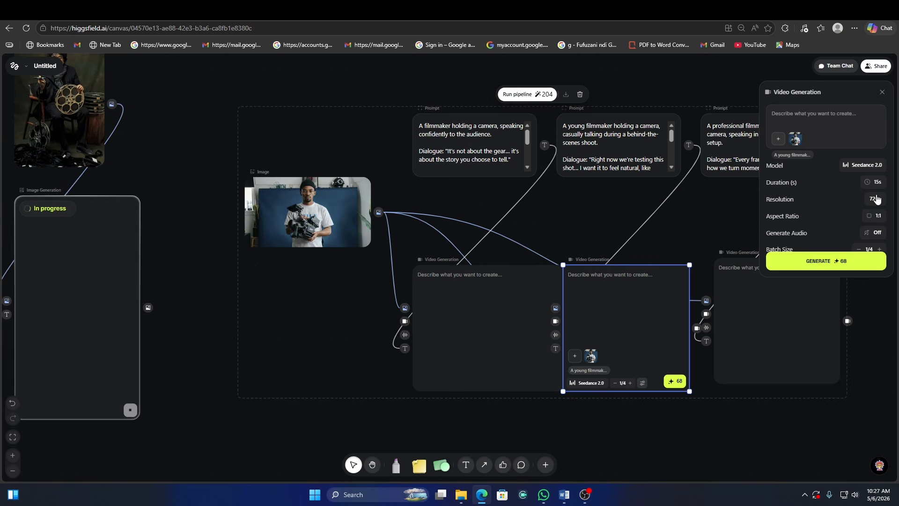
left_click(874, 219)
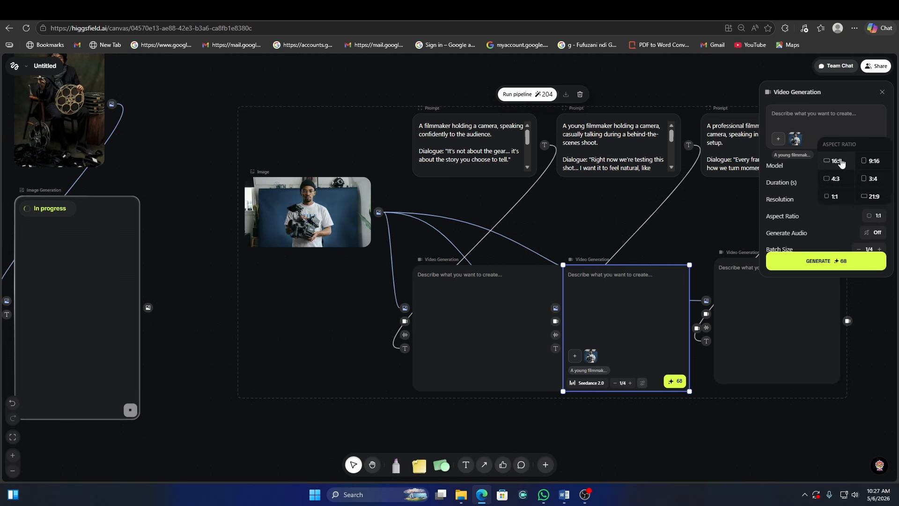
left_click(836, 162)
left_click(875, 233)
scroll(874, 233, "down", 1)
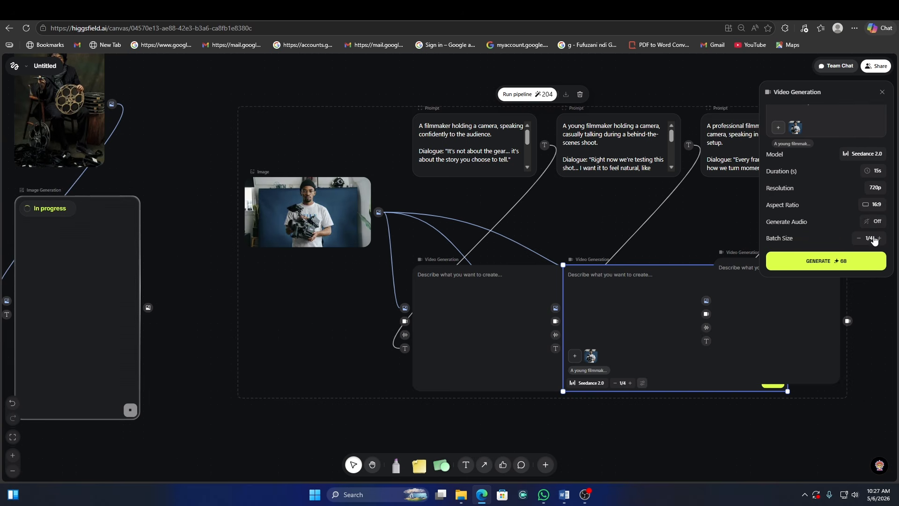
left_click(875, 155)
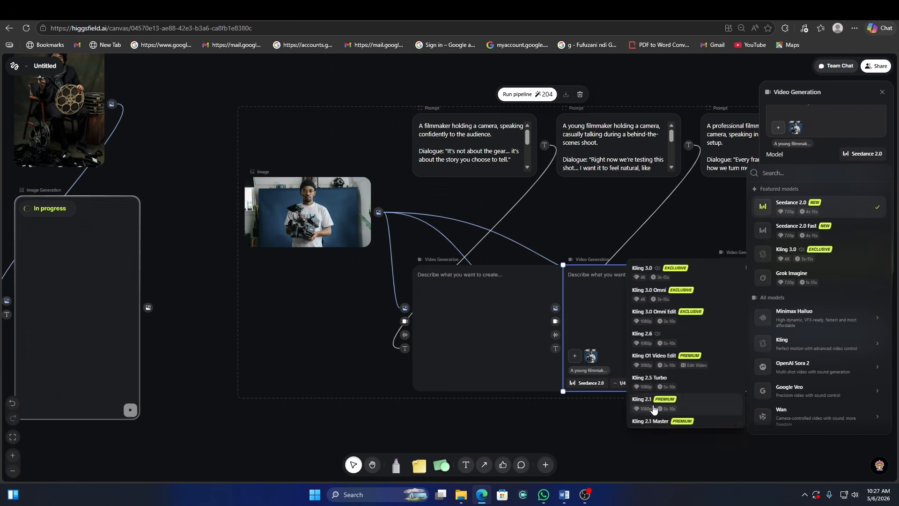
left_click(554, 428)
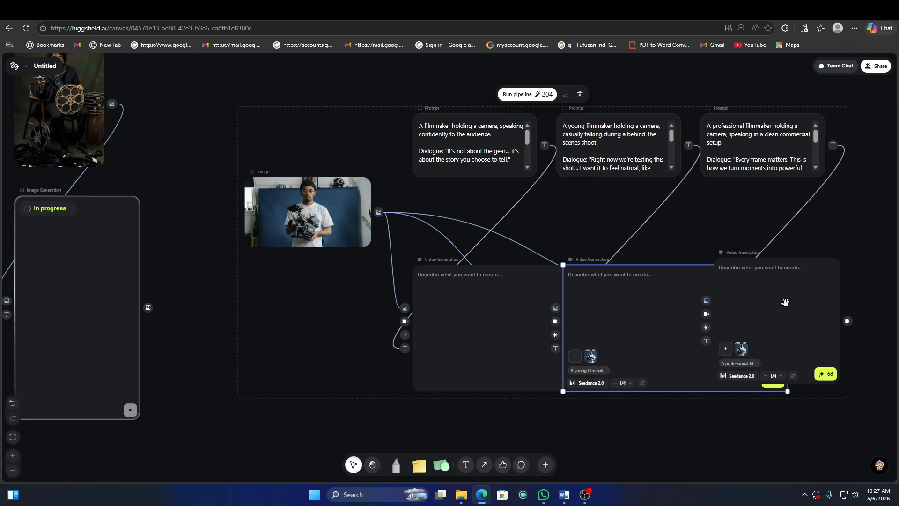
- Shift the third Video Generation node away from the second, set its aspect ratio to 16:9 and turn on Generate Audio
left_click_drag(792, 302, 810, 292)
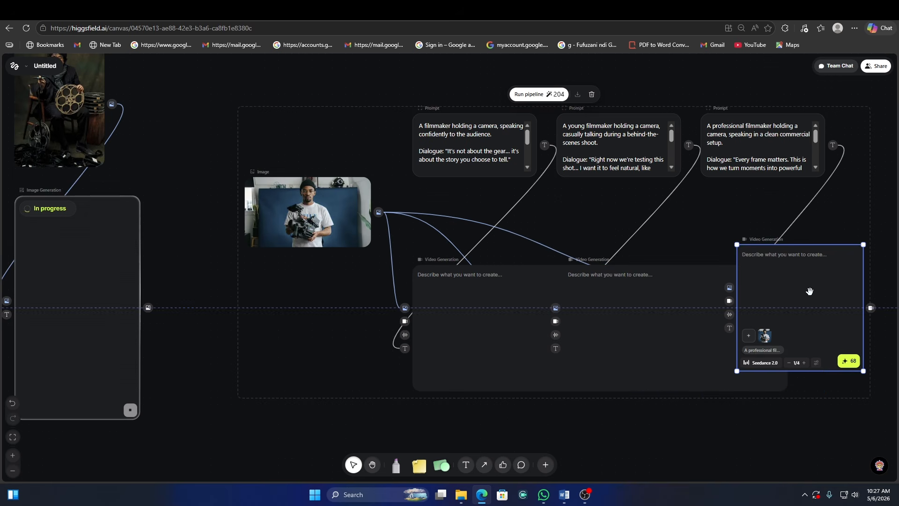
left_click(817, 364)
left_click(879, 217)
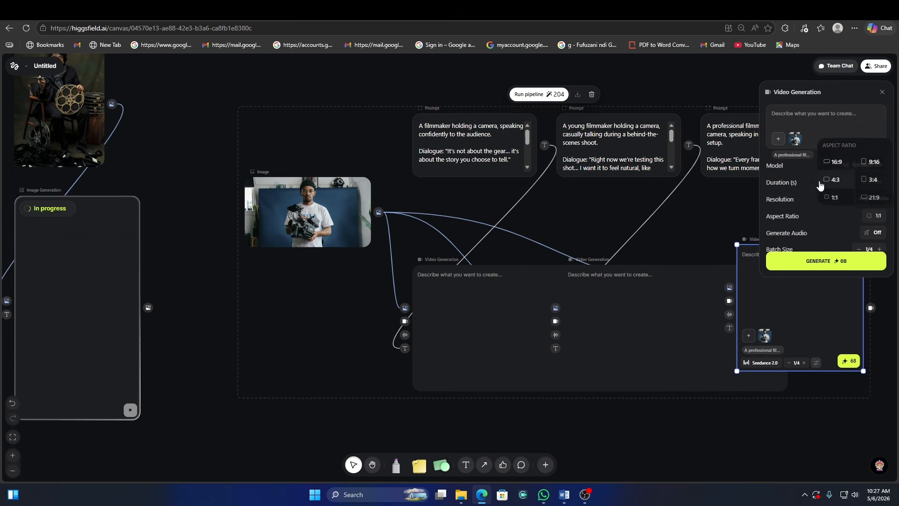
left_click(835, 158)
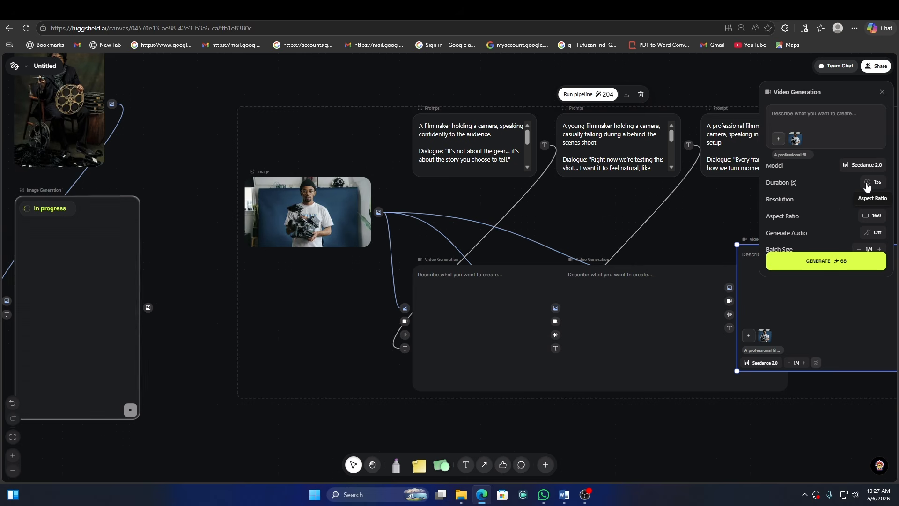
scroll(873, 186, "down", 1)
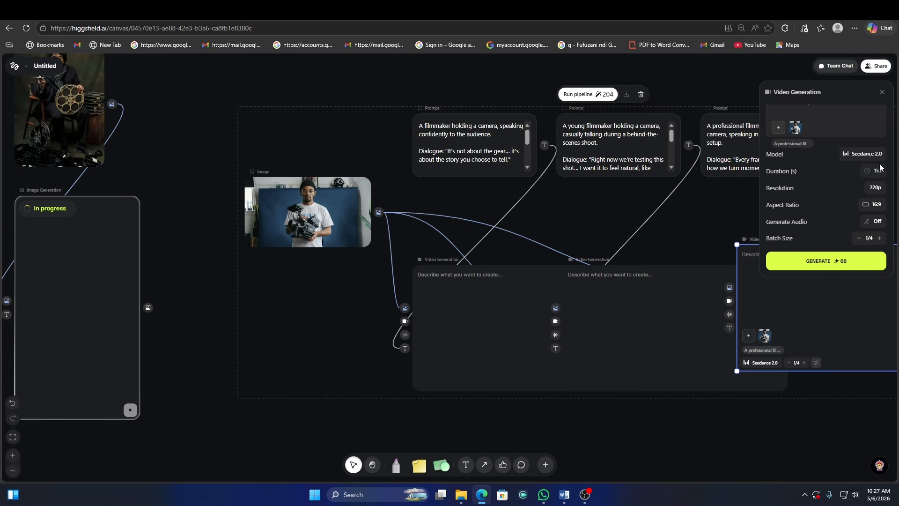
left_click(878, 222)
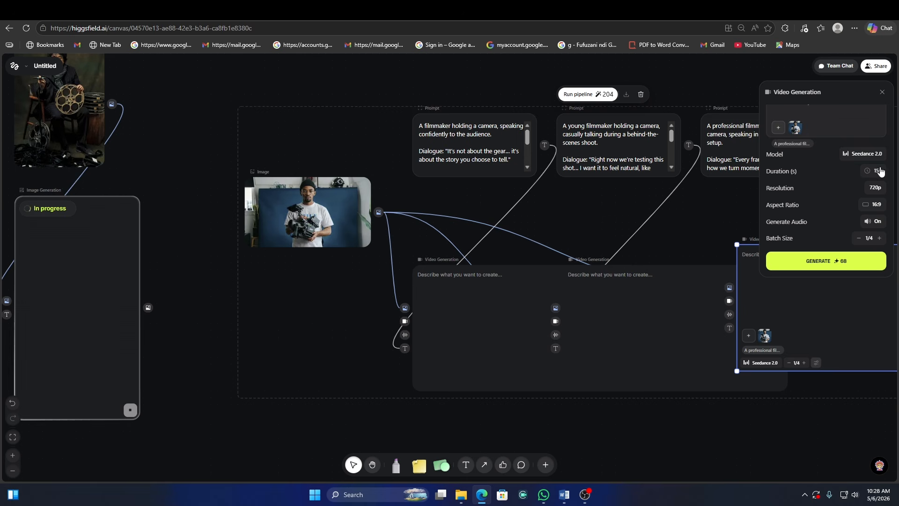
- Set the duration of all three Video Generation nodes to 10 s
left_click_drag(887, 150, 834, 154)
left_click(690, 311)
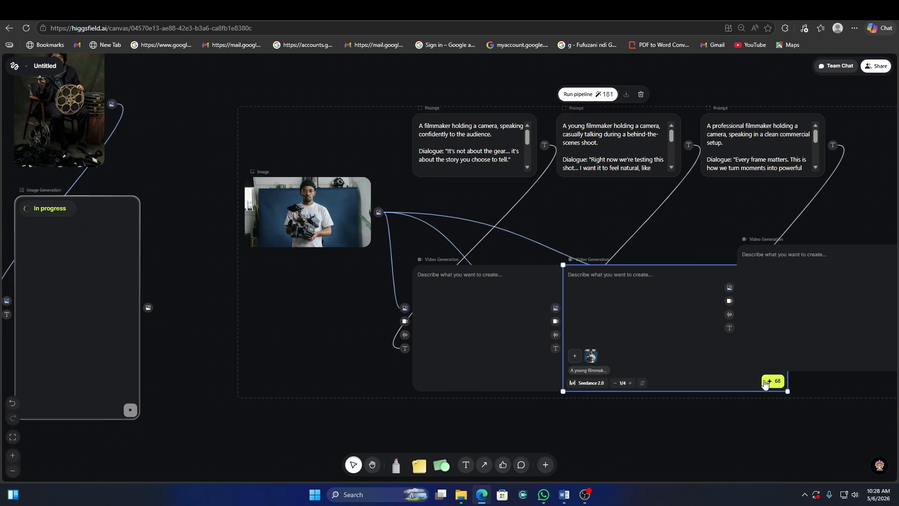
left_click(643, 384)
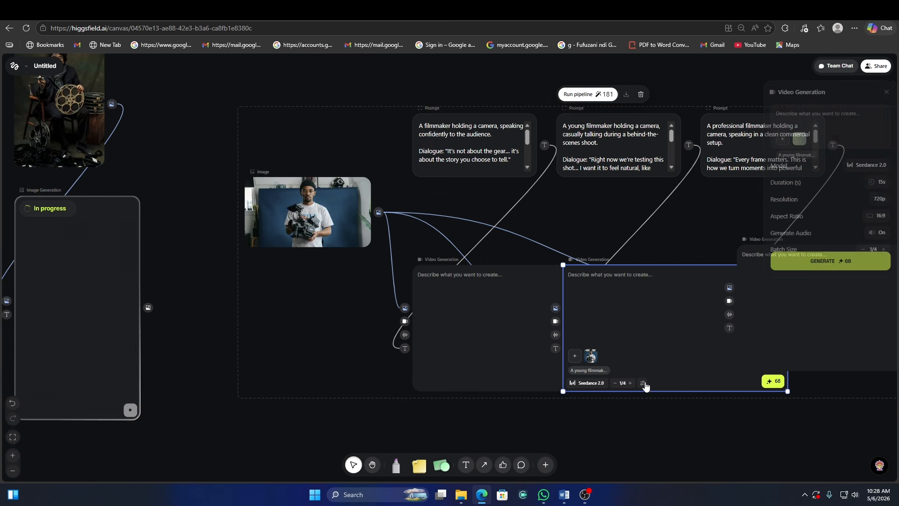
left_click(875, 182)
left_click_drag(890, 157, 832, 157)
left_click(463, 351)
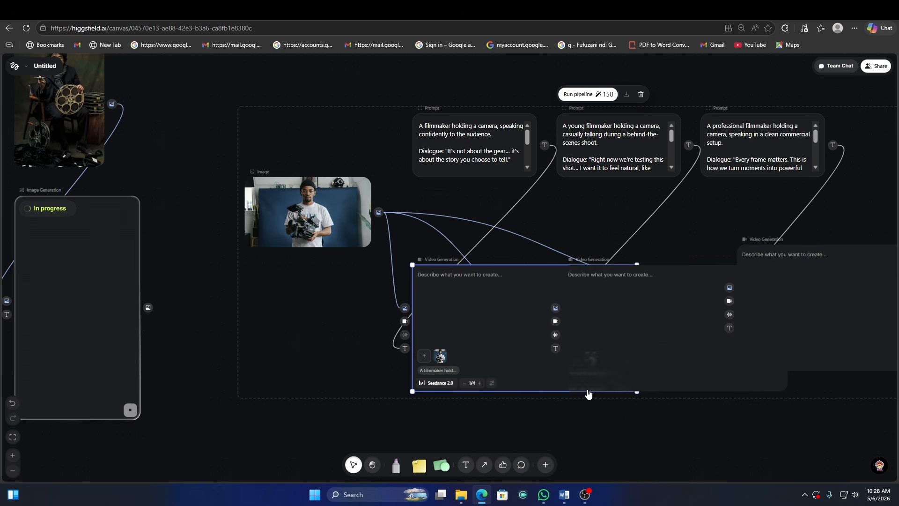
left_click(491, 383)
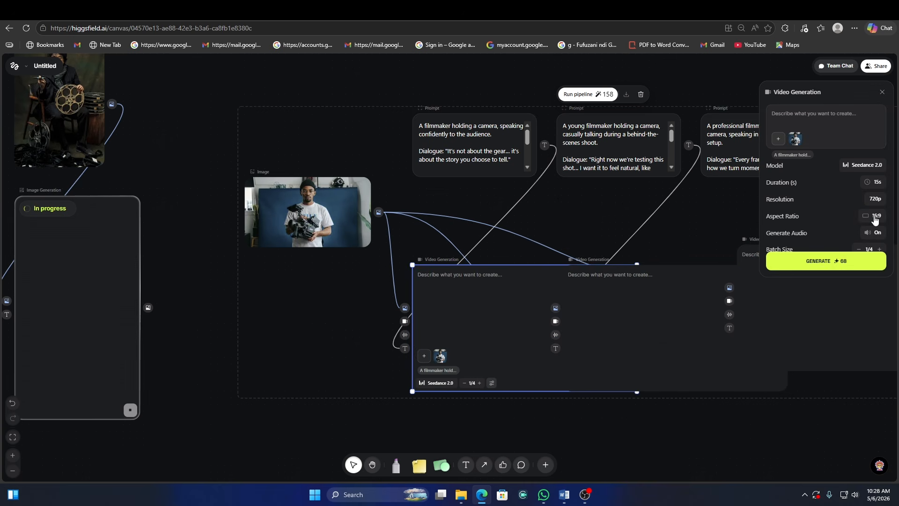
left_click(873, 181)
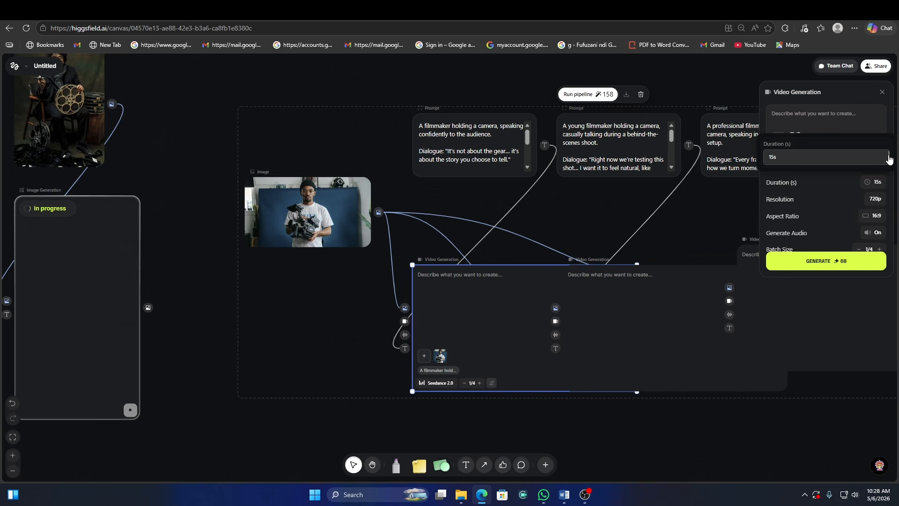
left_click_drag(888, 158, 836, 158)
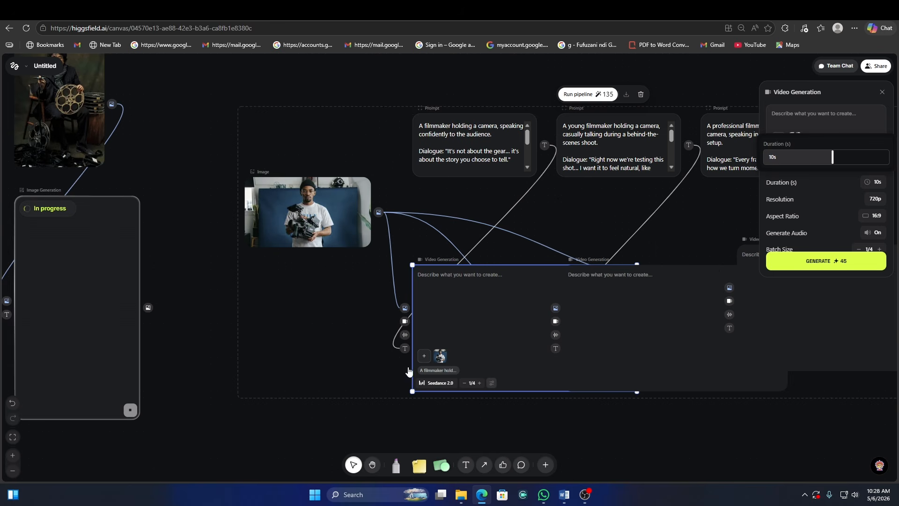
- Move the first Video Generation node clear of the second one, below the cameraman image, and run its generation
left_click(372, 464)
left_click_drag(351, 375, 228, 312)
left_click(354, 466)
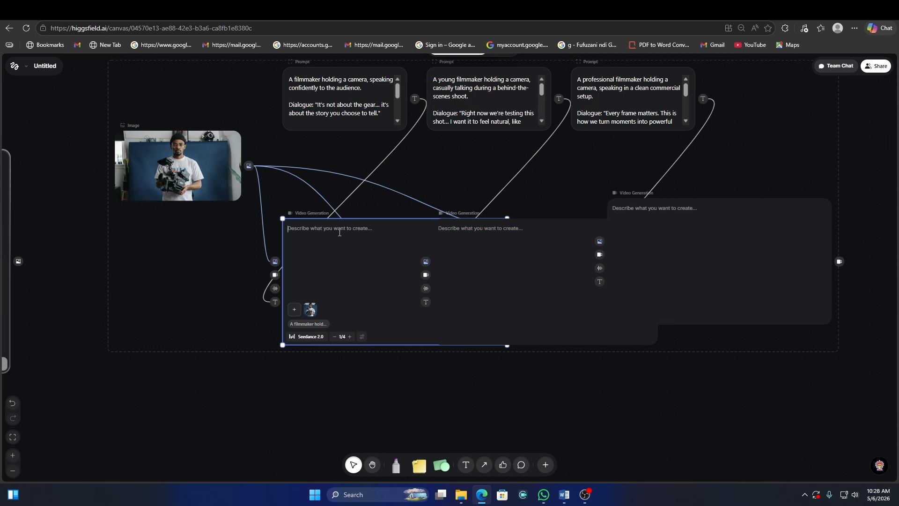
left_click_drag(314, 219, 233, 255)
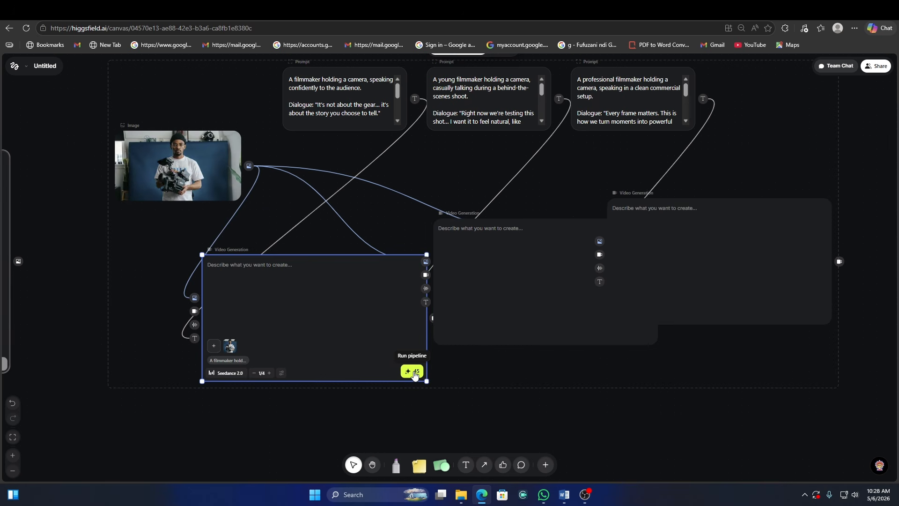
left_click(414, 373)
- Move the second Video Generation node down beside the first, and run generation on the second and third nodes
left_click(506, 227)
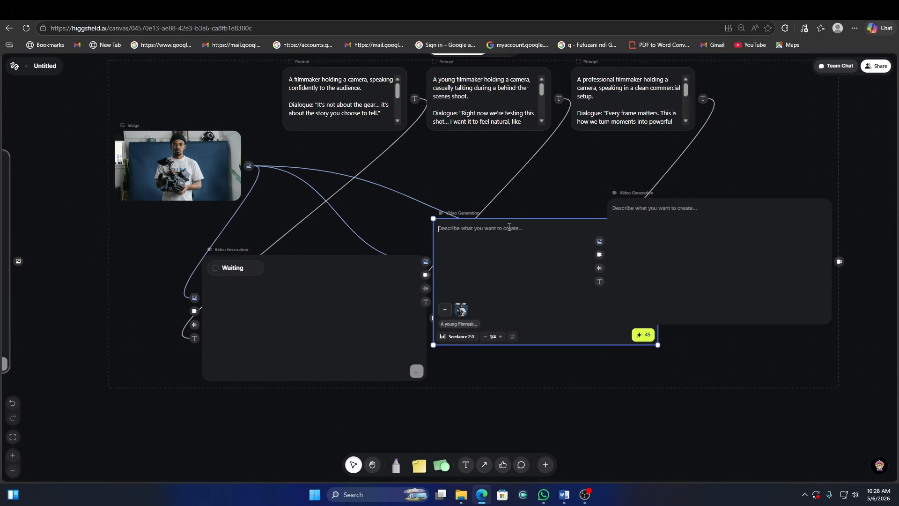
left_click_drag(479, 221, 471, 271)
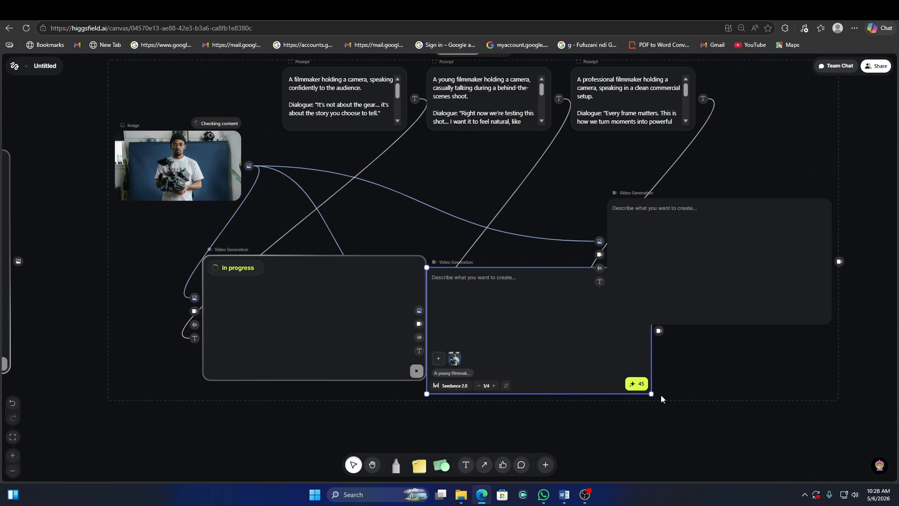
left_click(638, 383)
left_click(628, 211)
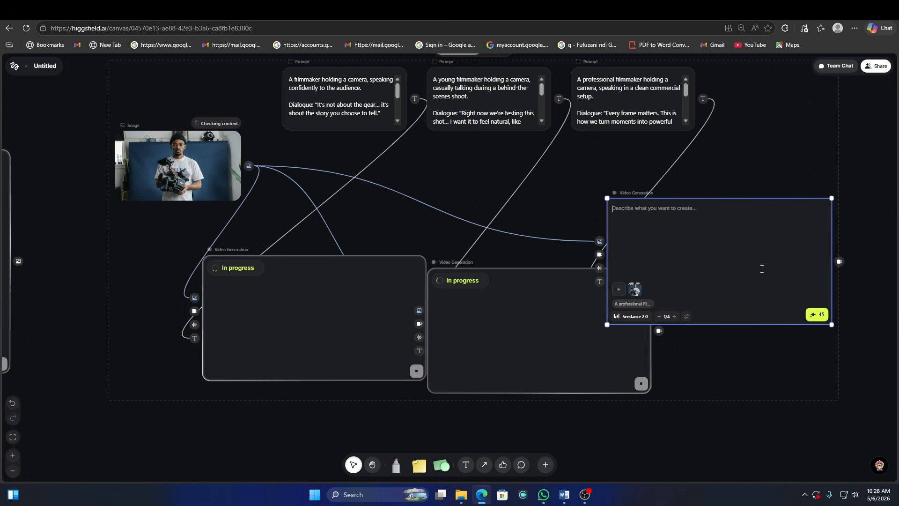
left_click(818, 314)
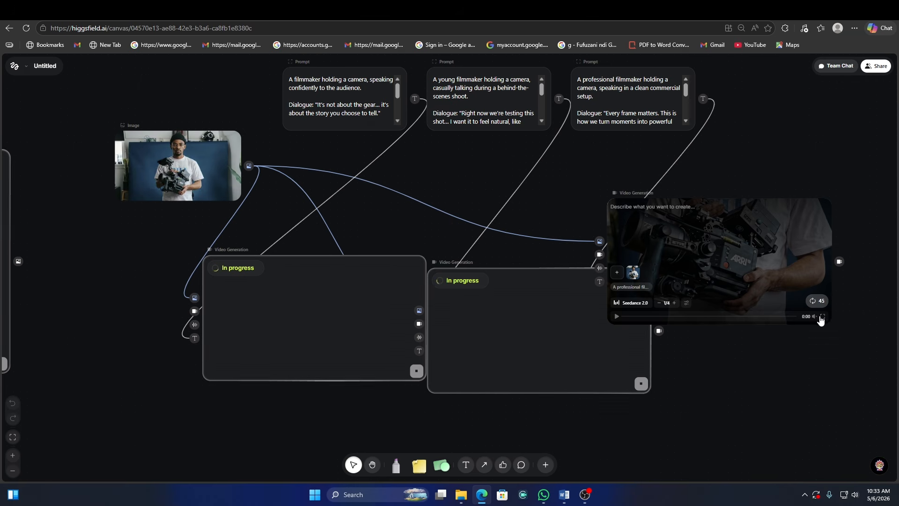
- Play the third node's generated video full screen with sound, download it and return to the canvas
left_click(822, 317)
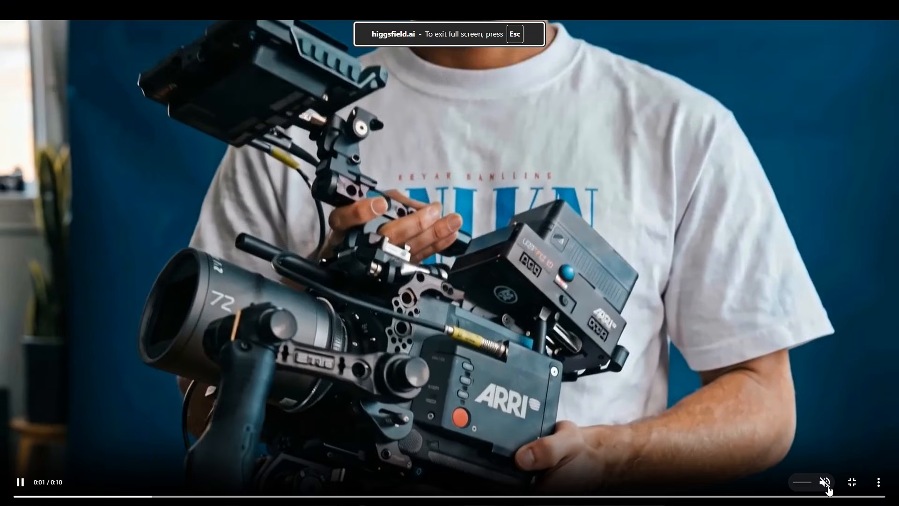
left_click(825, 482)
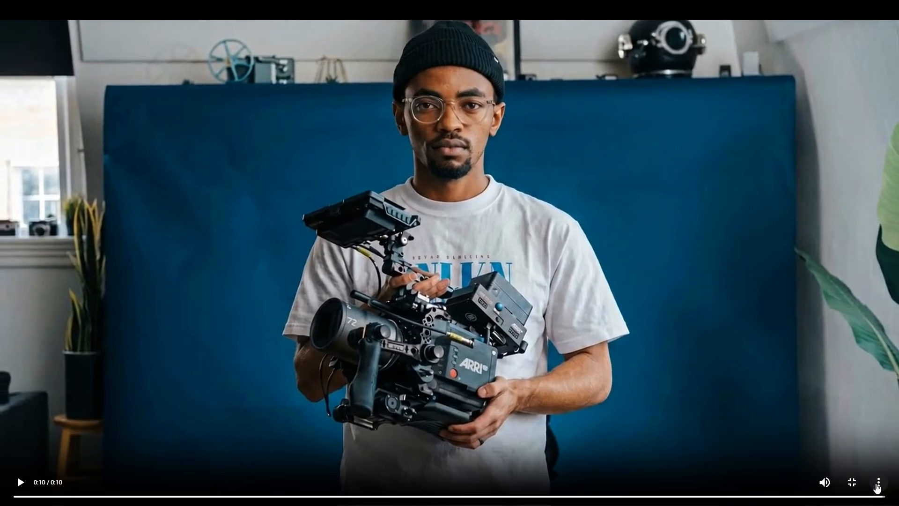
left_click(878, 483)
left_click(852, 442)
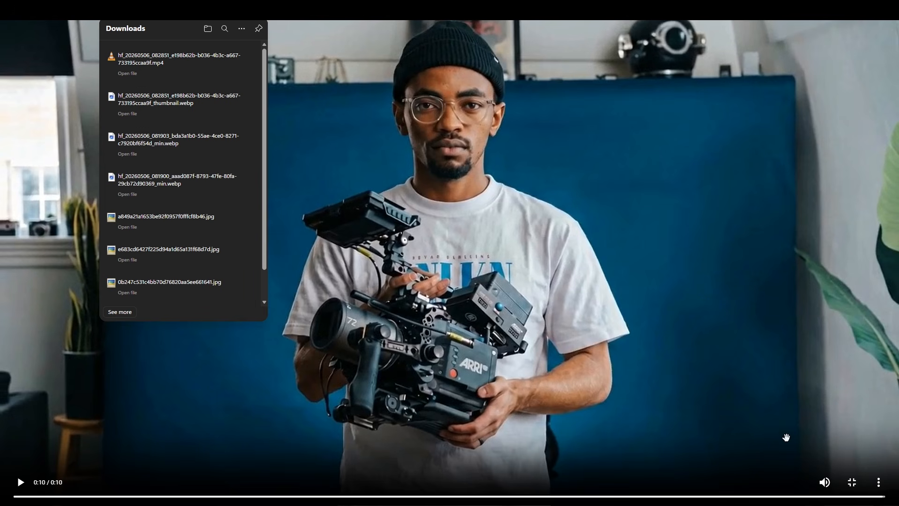
left_click(848, 480)
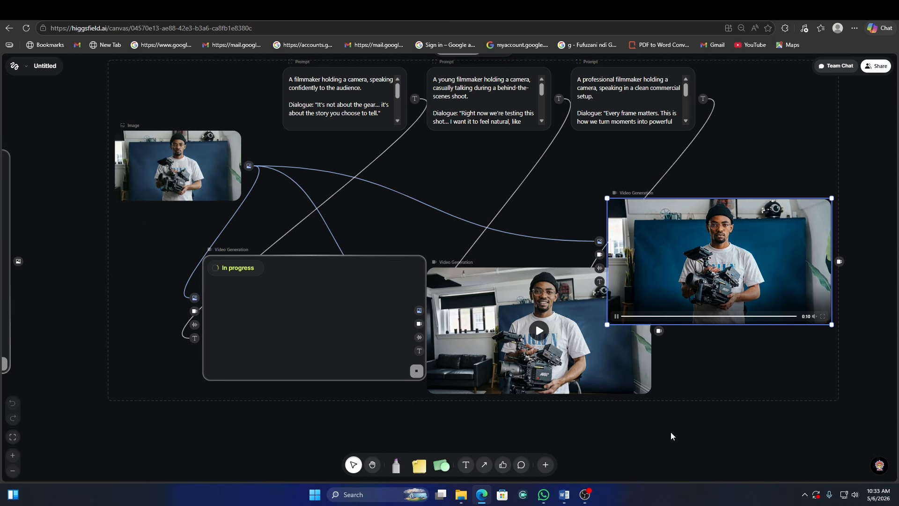
- Play the second node's generated video full screen with sound, download it and return to the canvas
mouse_move(614, 363)
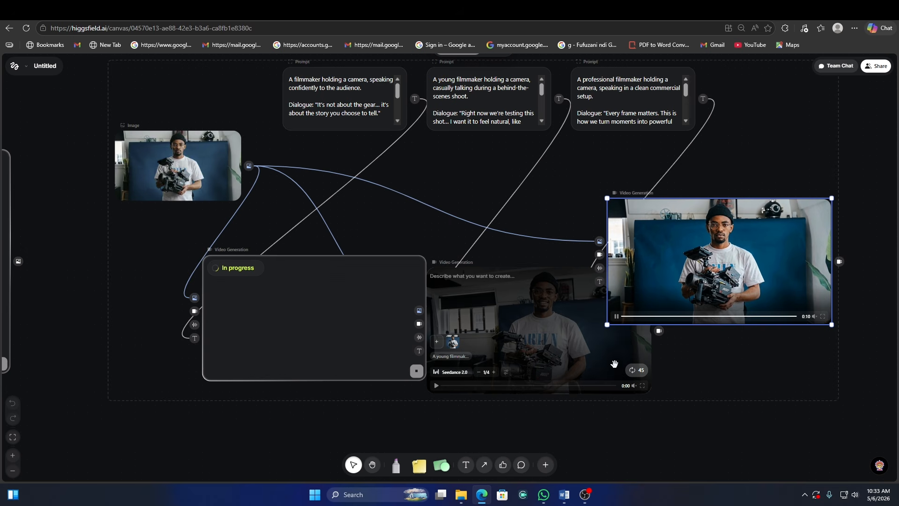
left_click(643, 387)
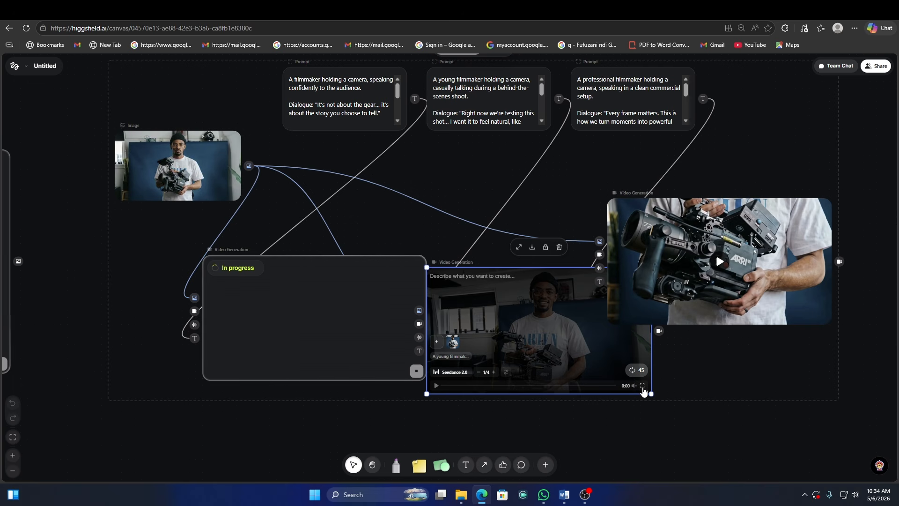
left_click(642, 385)
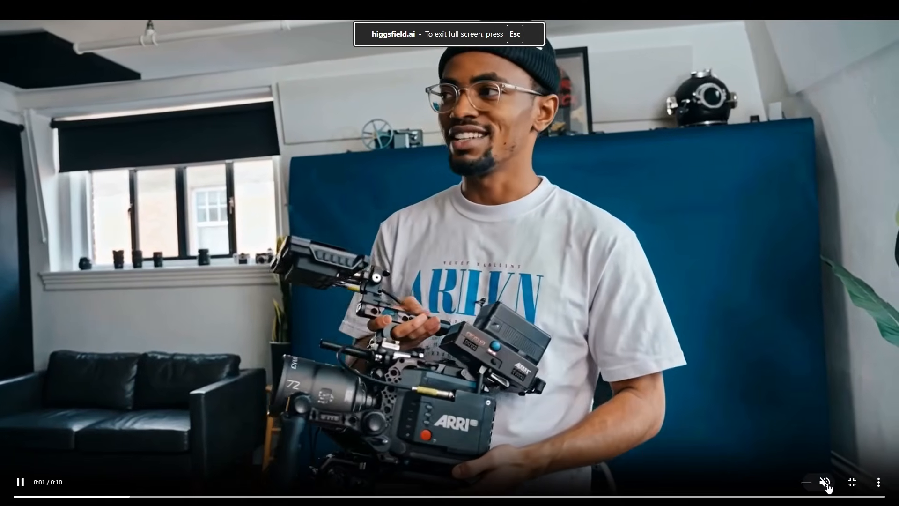
left_click(826, 483)
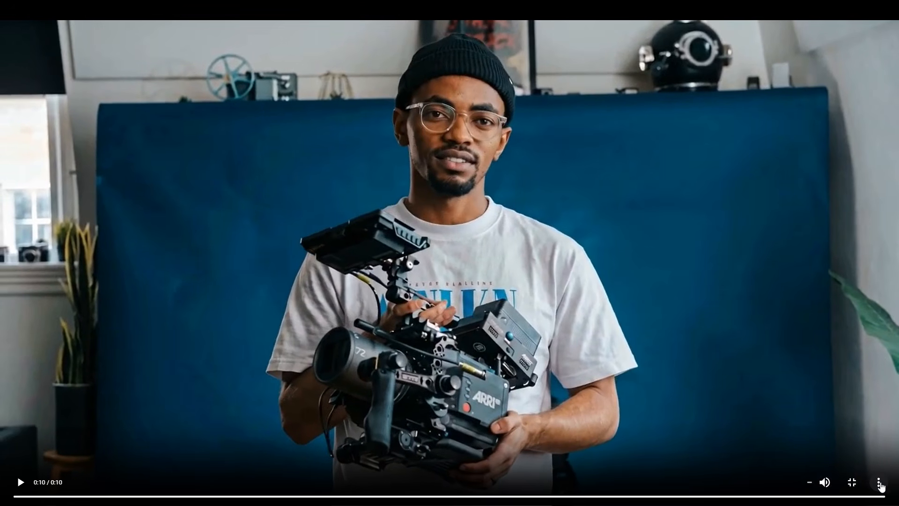
left_click(880, 484)
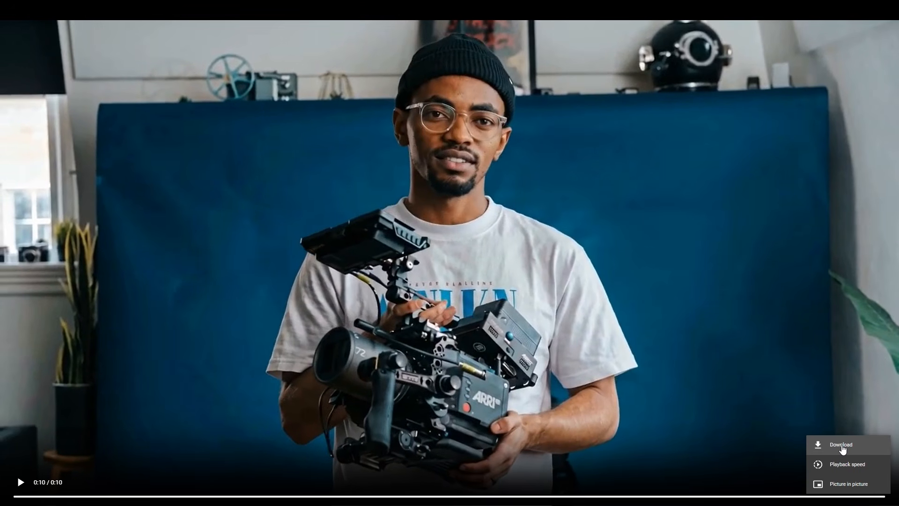
left_click(841, 447)
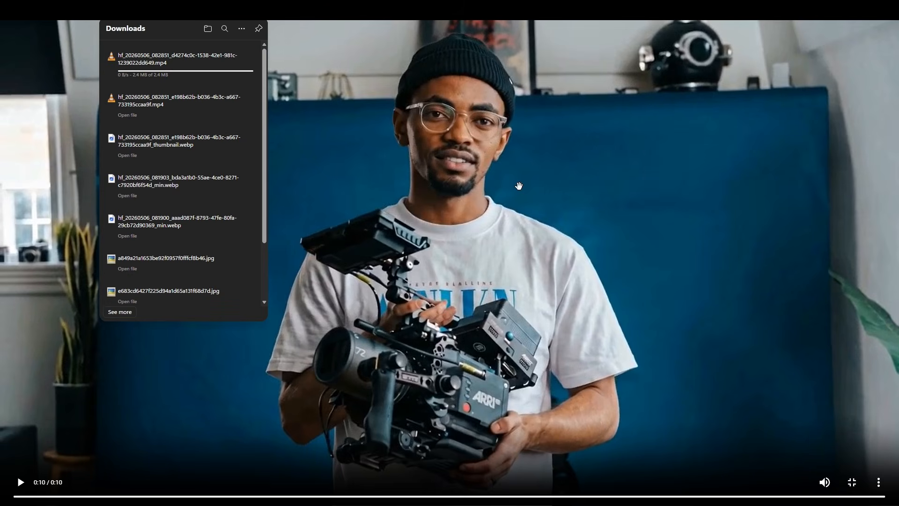
key("Escape")
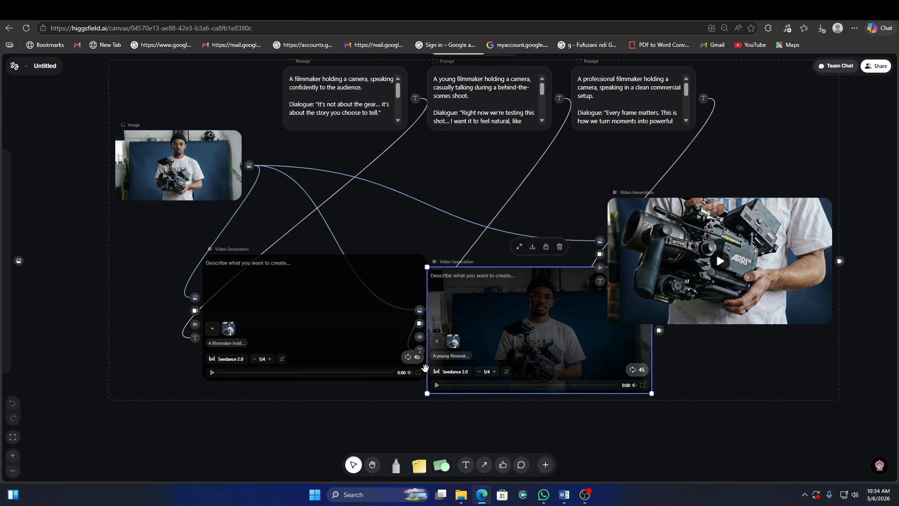
- Play the first node's generated video full screen with sound and open its download options
left_click(419, 372)
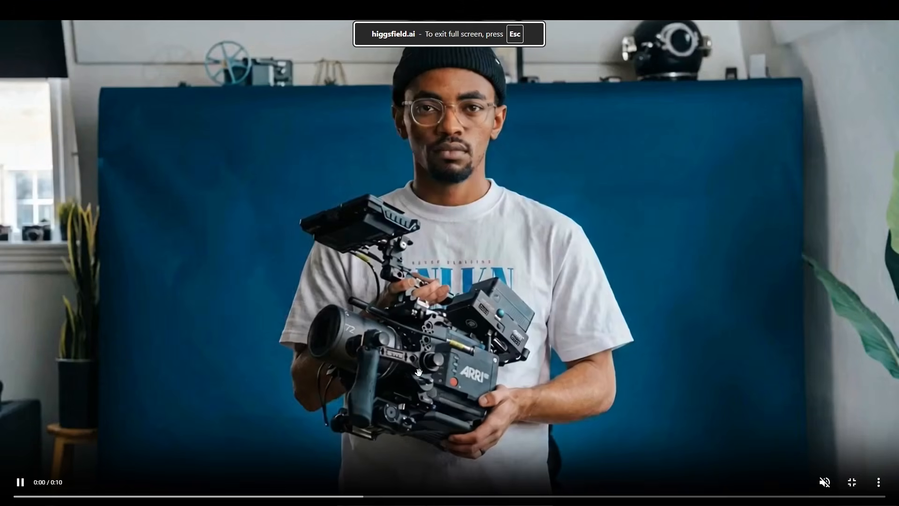
left_click(826, 482)
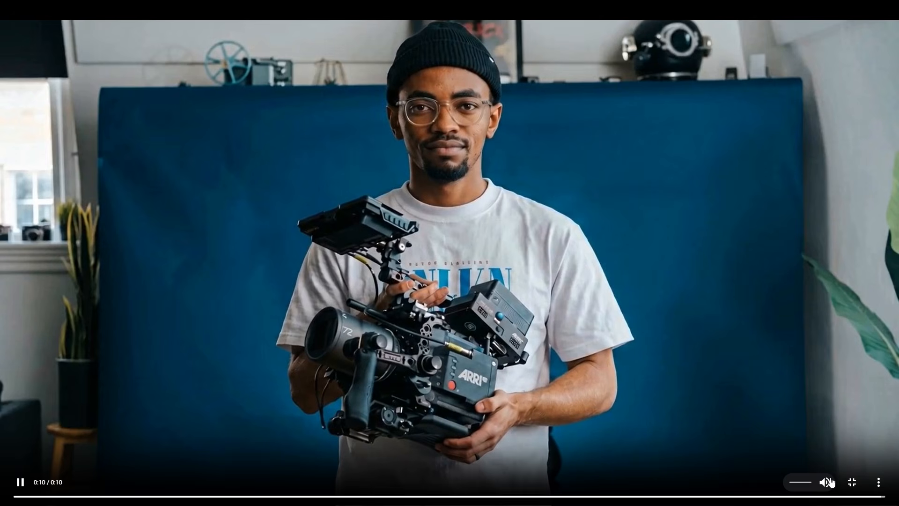
left_click(881, 482)
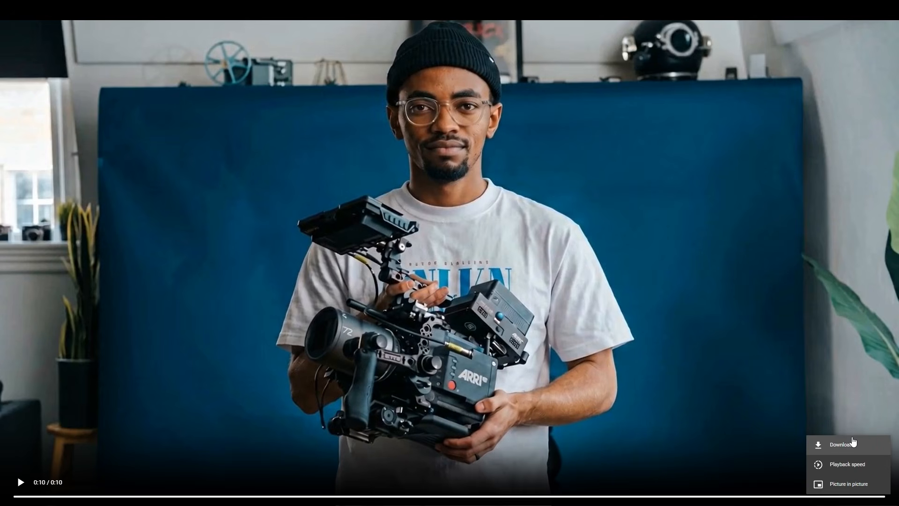